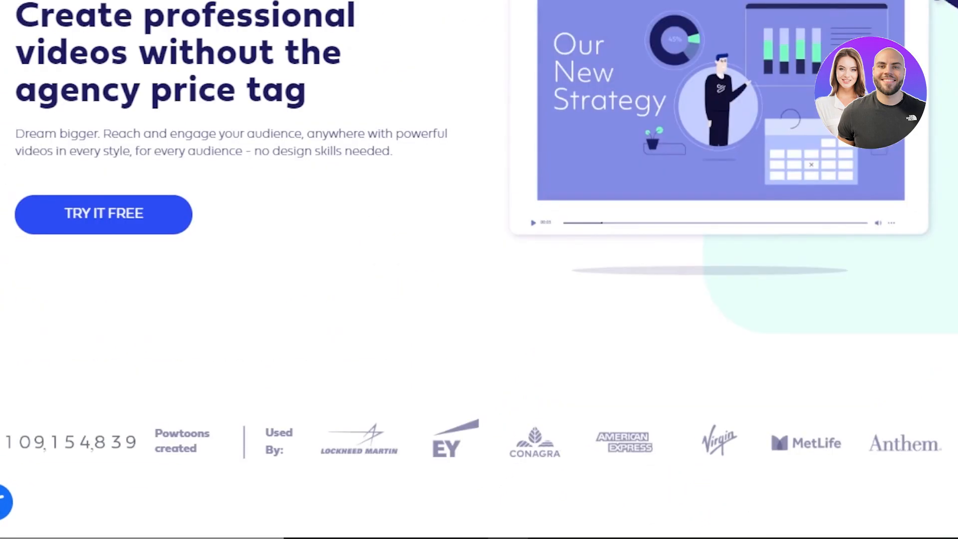
# Look through the Powtoon home page, including its integrations, audience categories, visual library and recording feature sections.
pyautogui.scroll(-15, 478, 269)
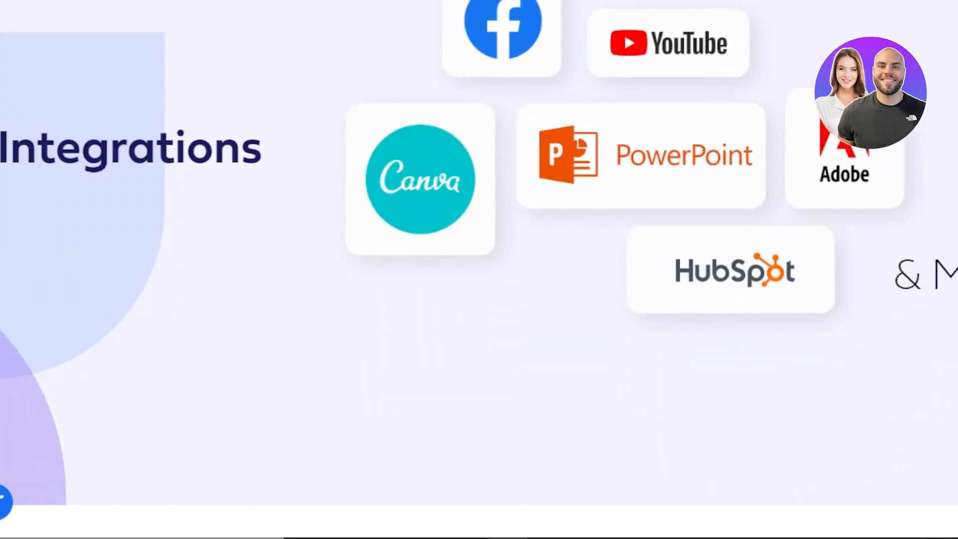
pyautogui.scroll(-10, 478, 270)
pyautogui.scroll(-15, 479, 269)
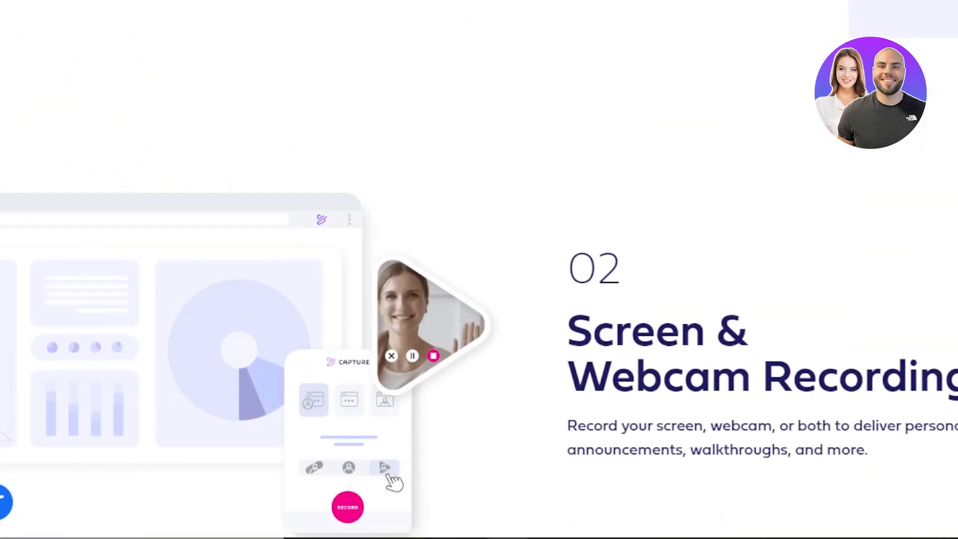
pyautogui.scroll(20, 479, 269)
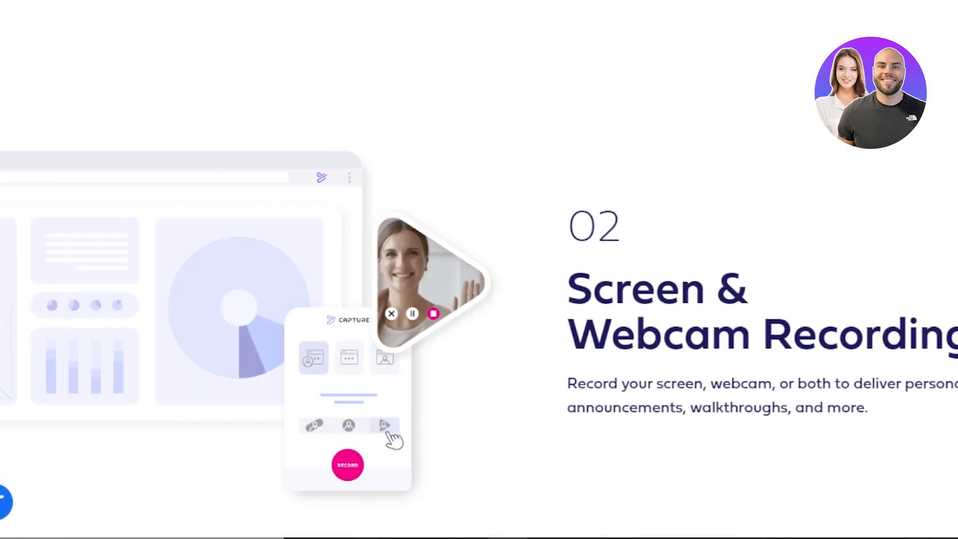
pyautogui.scroll(10, 479, 270)
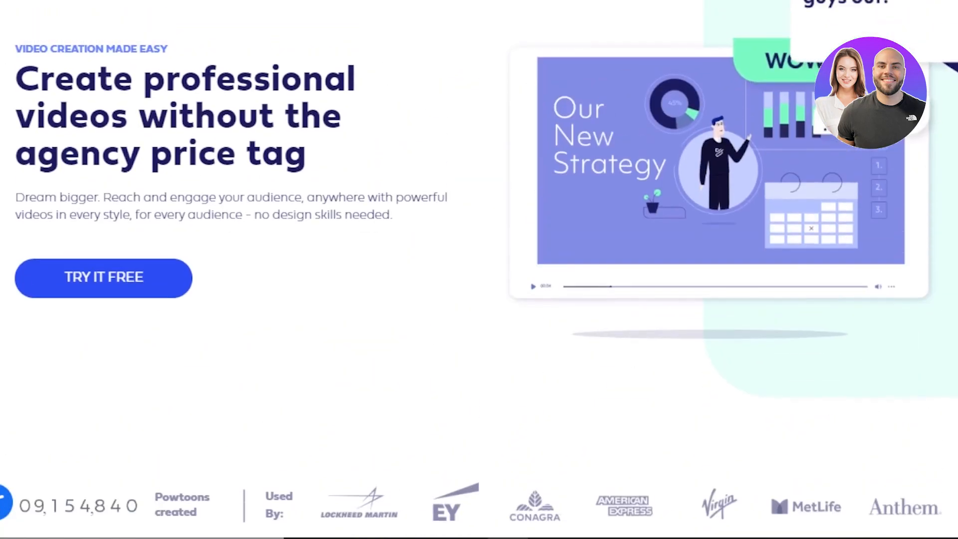
pyautogui.scroll(3, 479, 269)
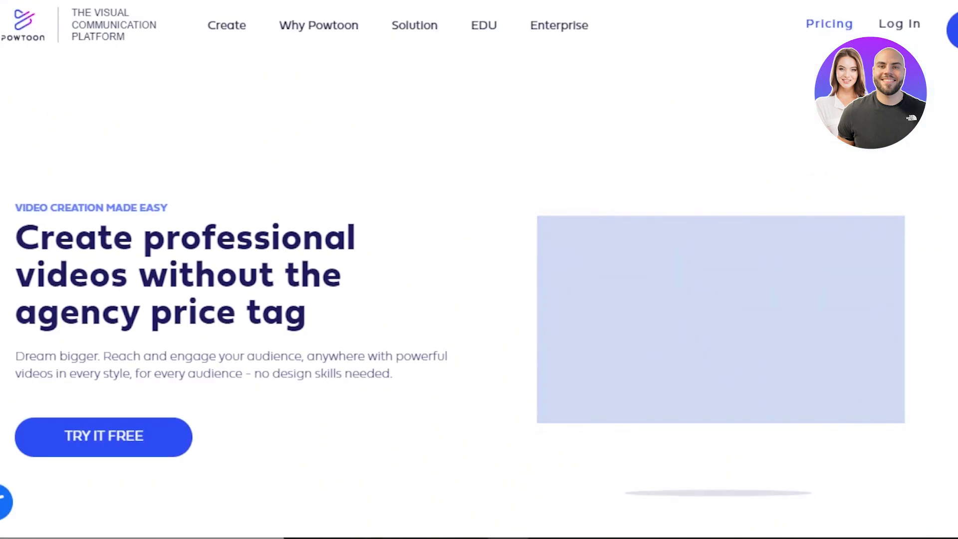
pyautogui.scroll(-10, 479, 270)
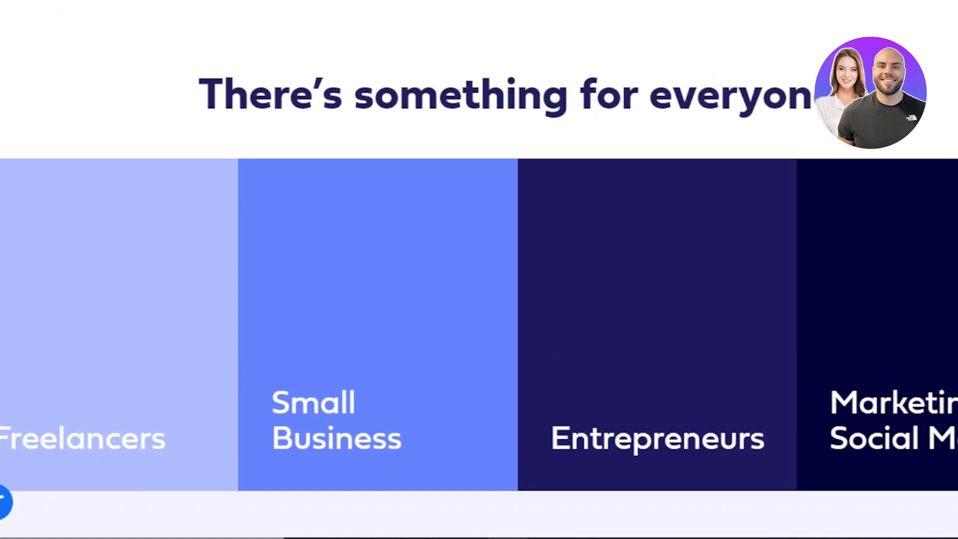
pyautogui.scroll(-20, 478, 269)
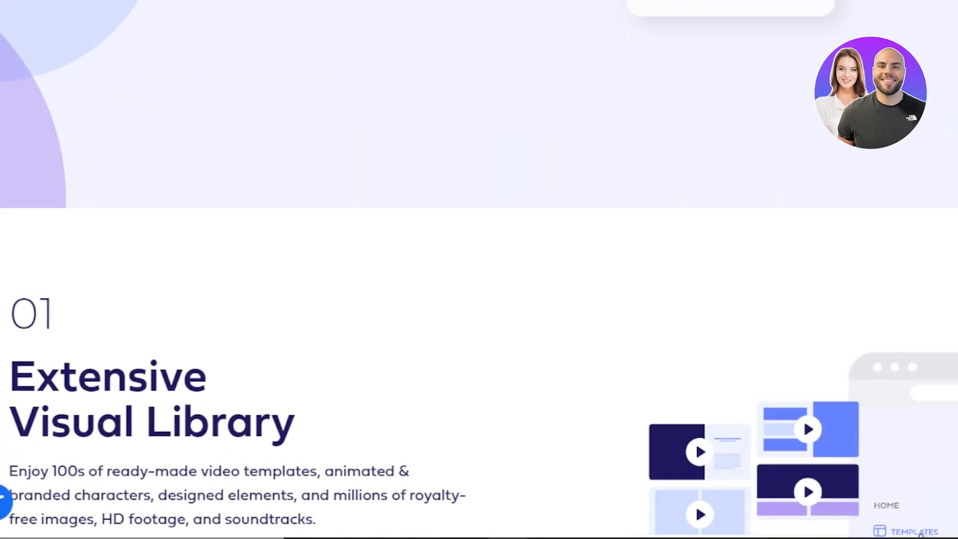
pyautogui.scroll(-7, 479, 269)
pyautogui.scroll(-3, 478, 269)
pyautogui.scroll(10, 478, 270)
pyautogui.scroll(20, 953, 42)
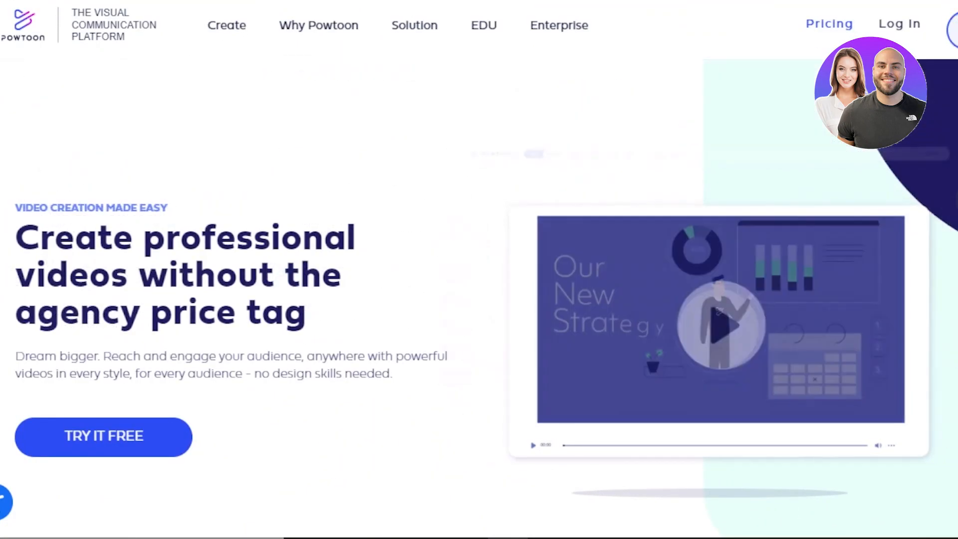
# Sign up for a Powtoon account using Google.
pyautogui.click(935, 32)
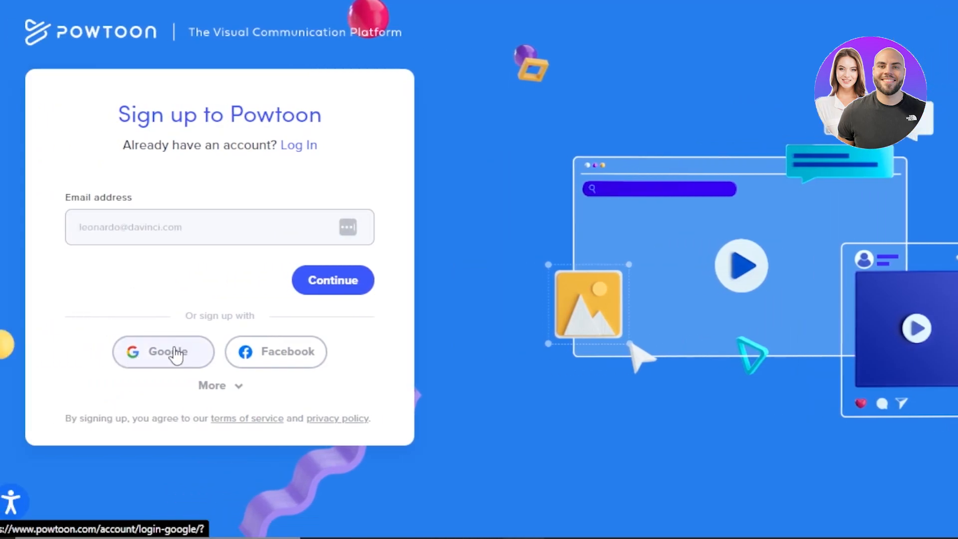
pyautogui.click(170, 356)
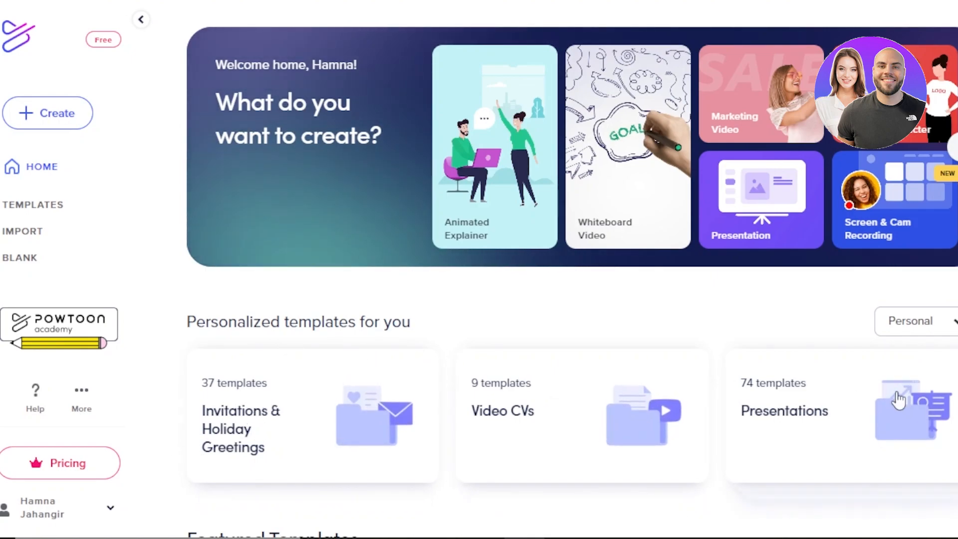
# Browse the personalized template categories on the home page and open Invitations & Holiday Greetings.
pyautogui.click(928, 421)
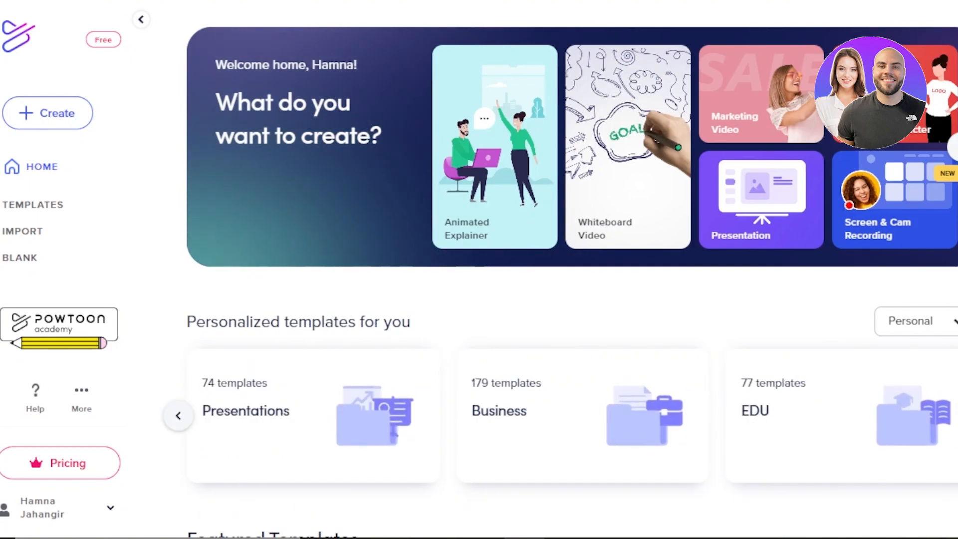
pyautogui.click(950, 327)
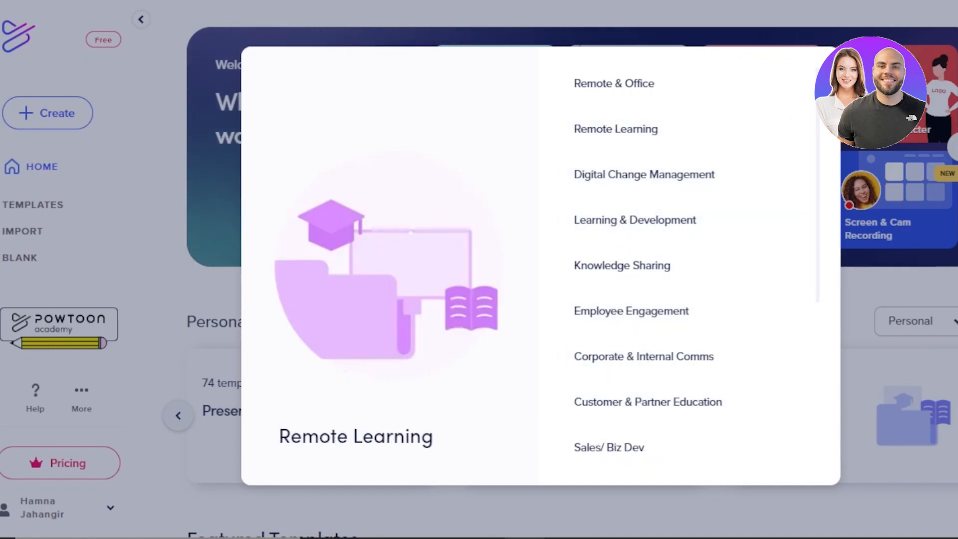
pyautogui.scroll(-4, 547, 305)
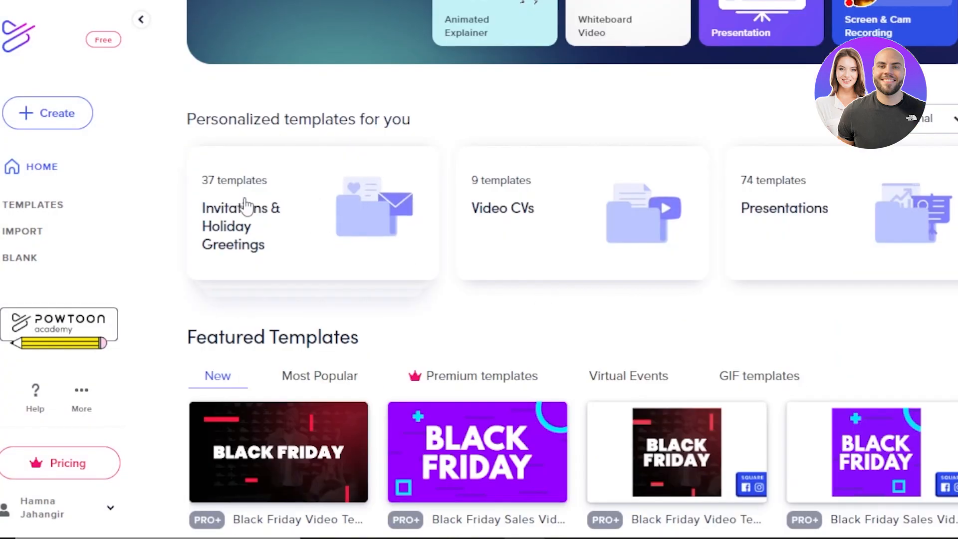
pyautogui.click(277, 230)
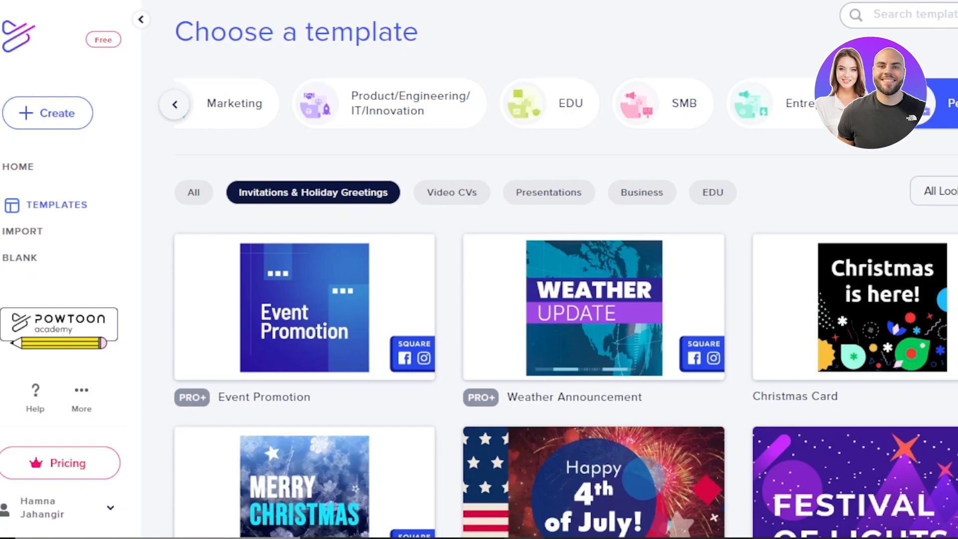
# Find the Season's Greetings template among the holiday templates, preview it and open it for editing in Studio.
pyautogui.scroll(-12, 564, 344)
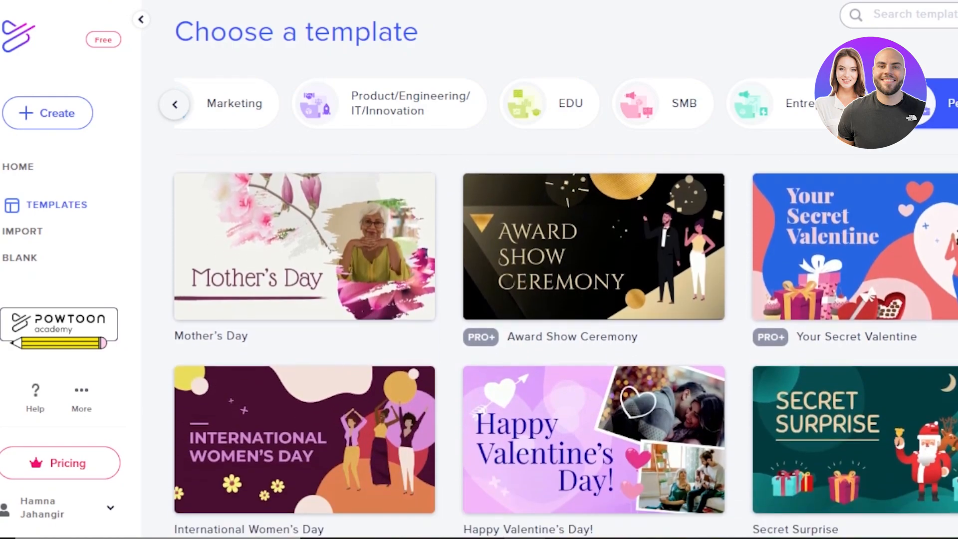
pyautogui.scroll(-3, 564, 344)
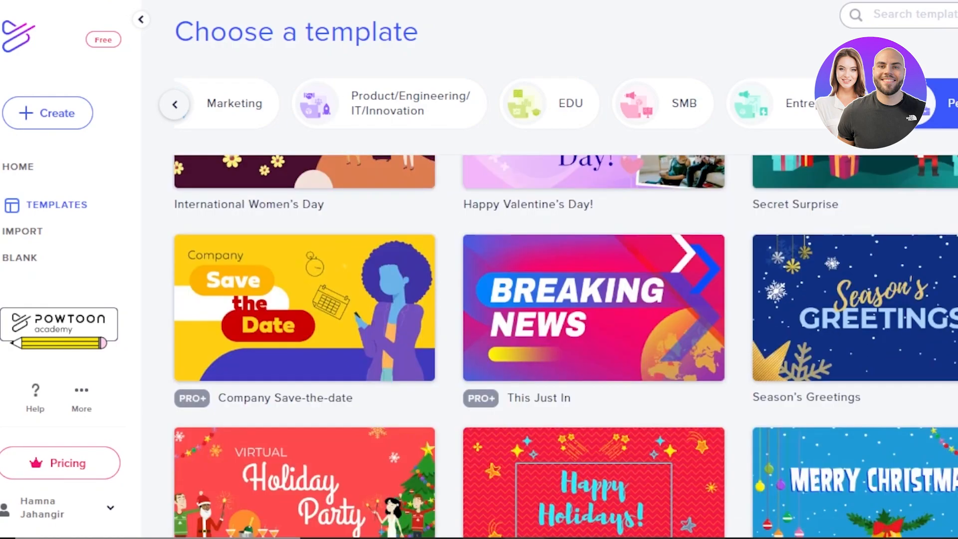
pyautogui.scroll(-8, 563, 345)
pyautogui.scroll(4, 563, 344)
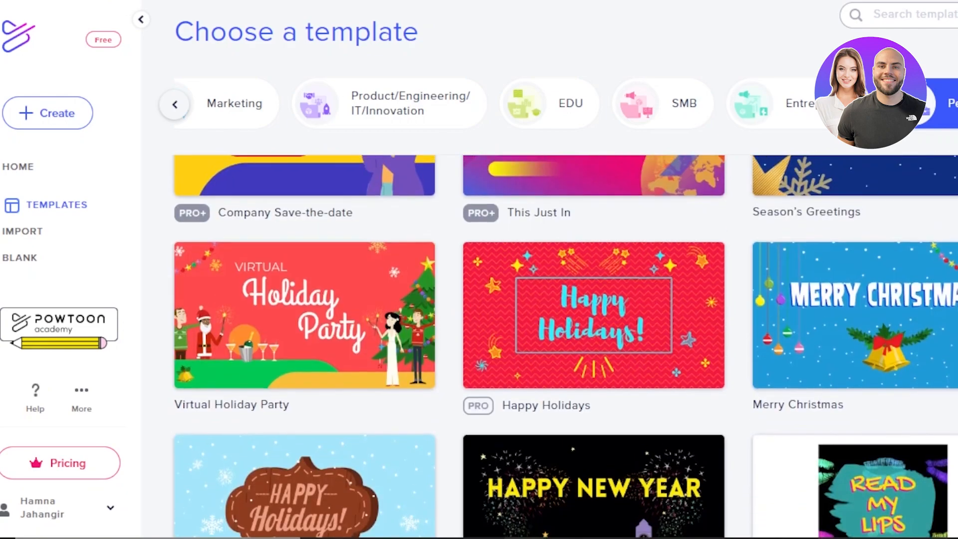
pyautogui.scroll(4, 563, 344)
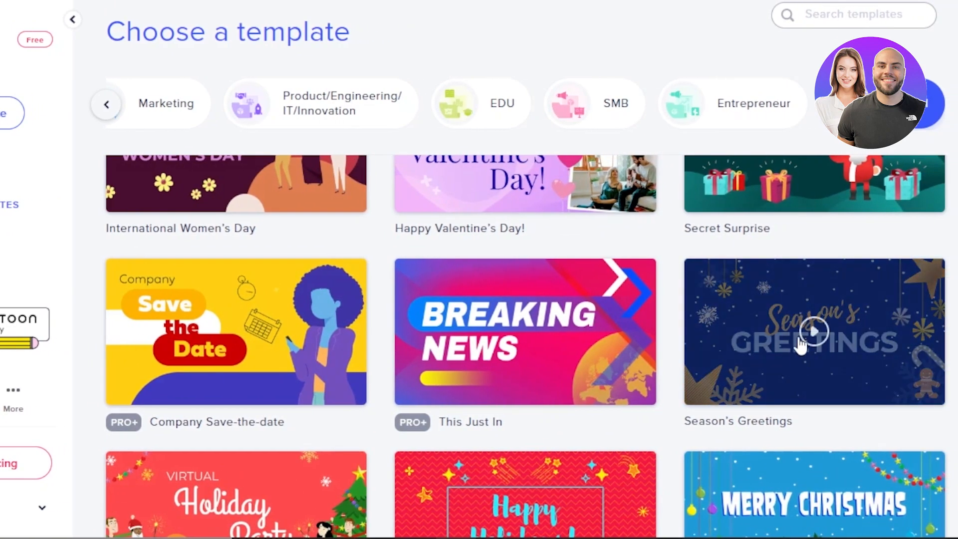
pyautogui.click(778, 353)
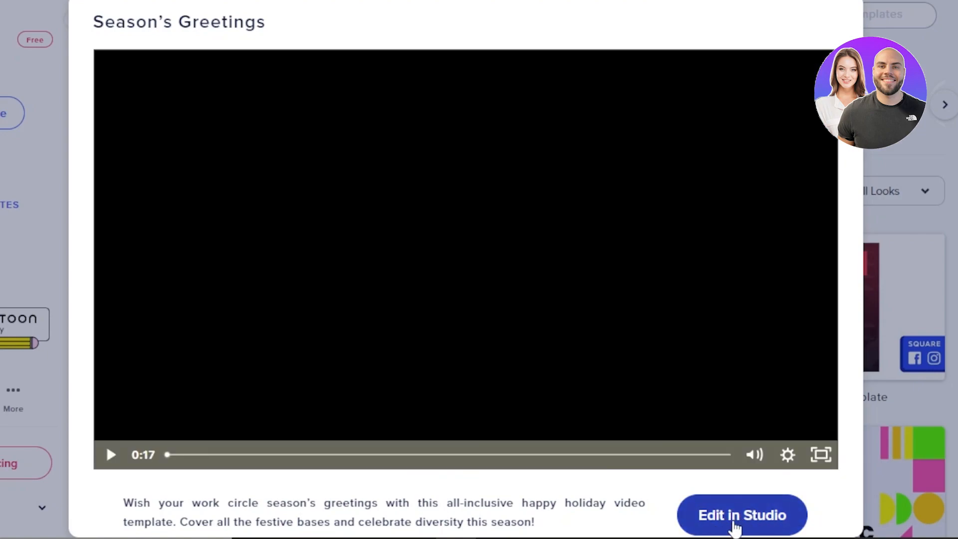
pyautogui.click(736, 525)
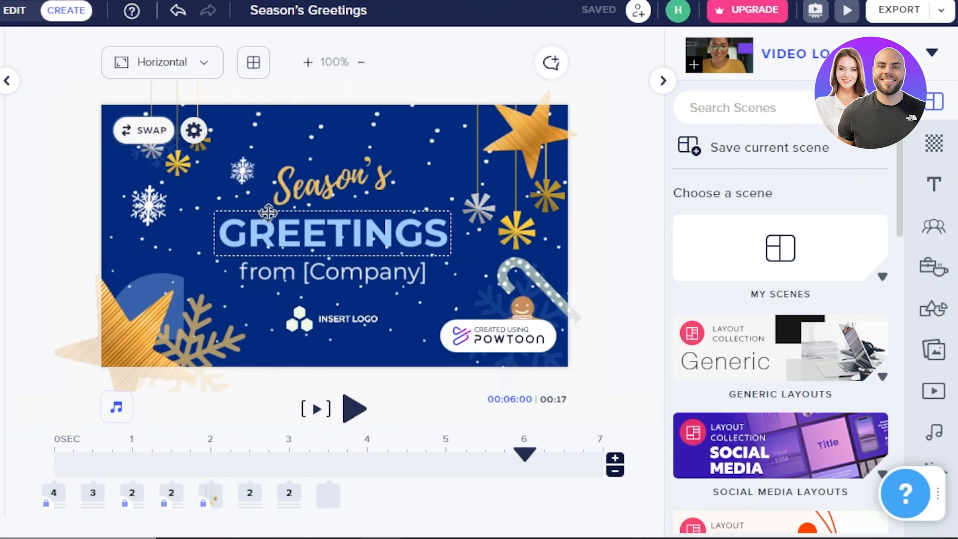
# Play the Season's Greetings video from the current second onwards and pause it at the happiest holidays scene.
pyautogui.click(355, 416)
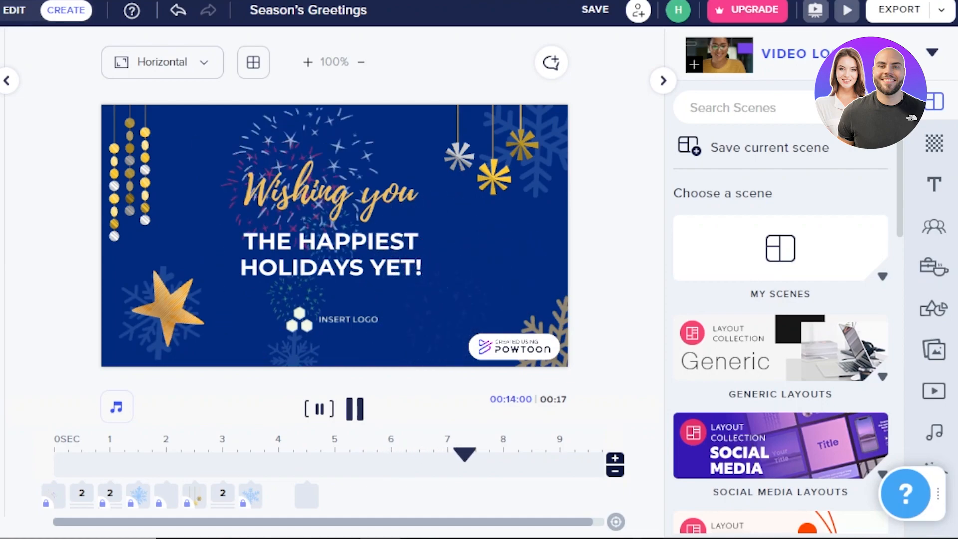
pyautogui.press('space')
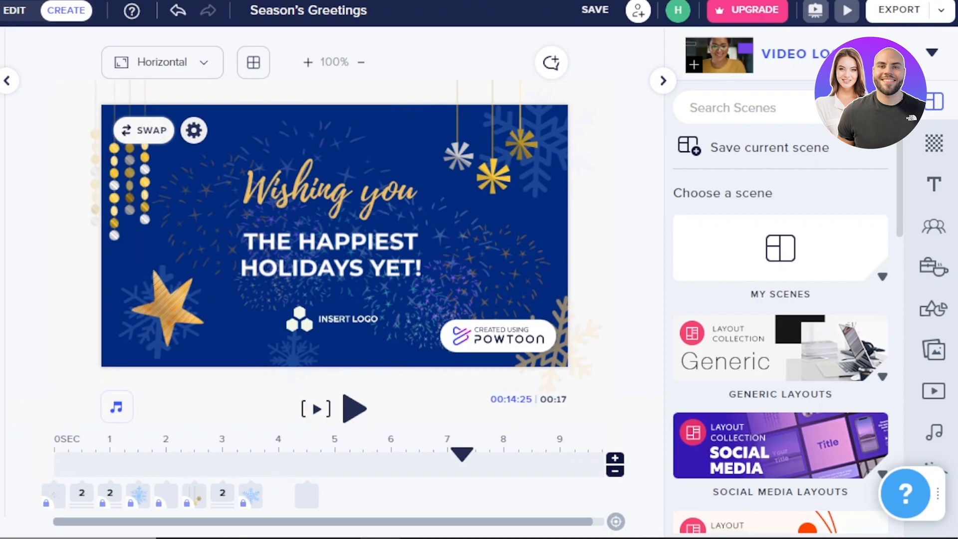
# Add a blank slide at the end of the video and set its background color to dark blue #0E47A1.
pyautogui.click(83, 250)
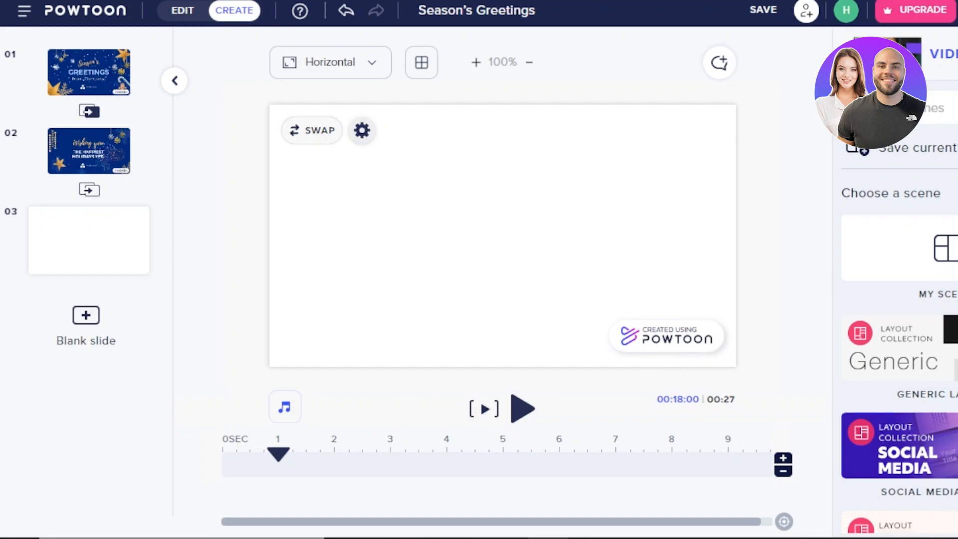
pyautogui.click(930, 145)
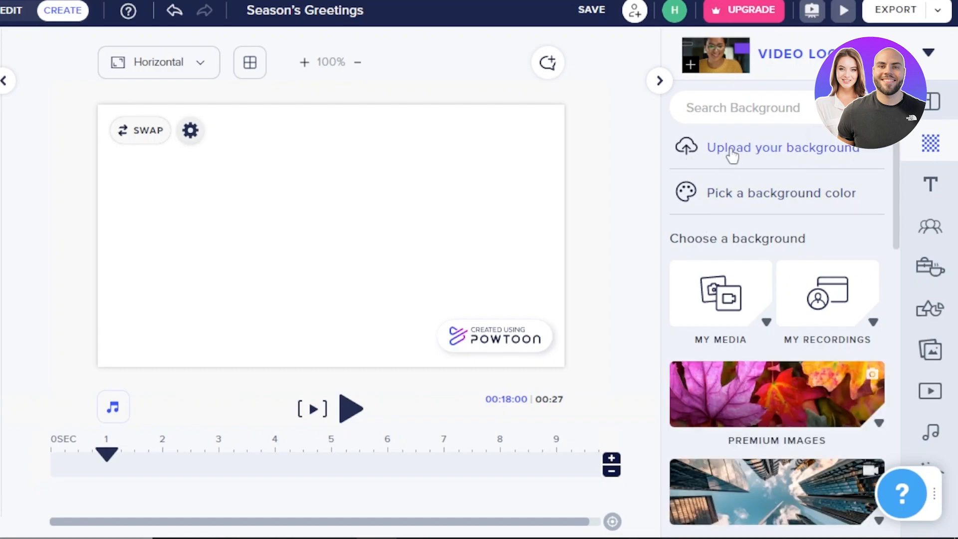
pyautogui.moveTo(900, 188)
pyautogui.mouseDown()
pyautogui.moveTo(900, 268)
pyautogui.moveTo(900, 189)
pyautogui.mouseUp()
pyautogui.moveTo(897, 168)
pyautogui.mouseDown()
pyautogui.moveTo(898, 224)
pyautogui.moveTo(897, 172)
pyautogui.mouseUp()
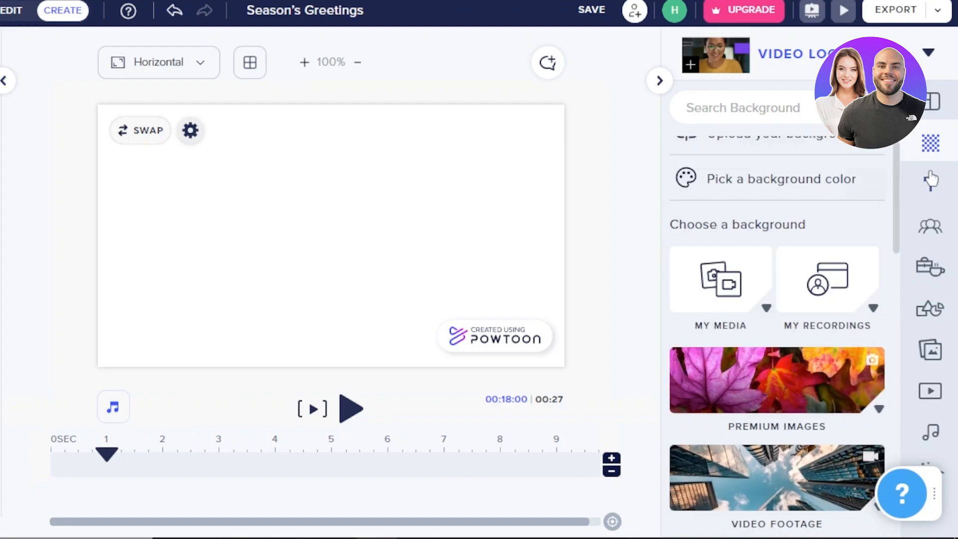
pyautogui.click(791, 183)
pyautogui.click(496, 244)
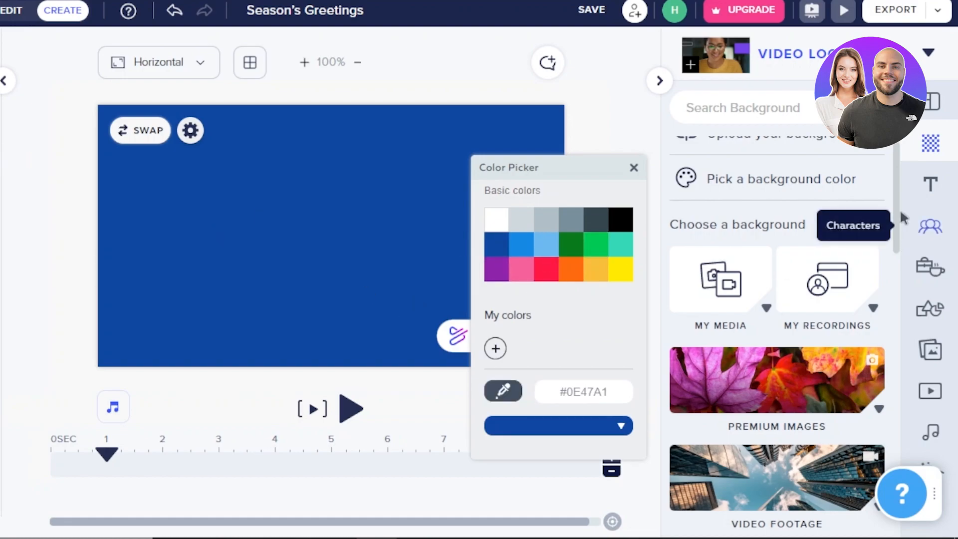
pyautogui.moveTo(905, 220); pyautogui.dragTo(896, 186)
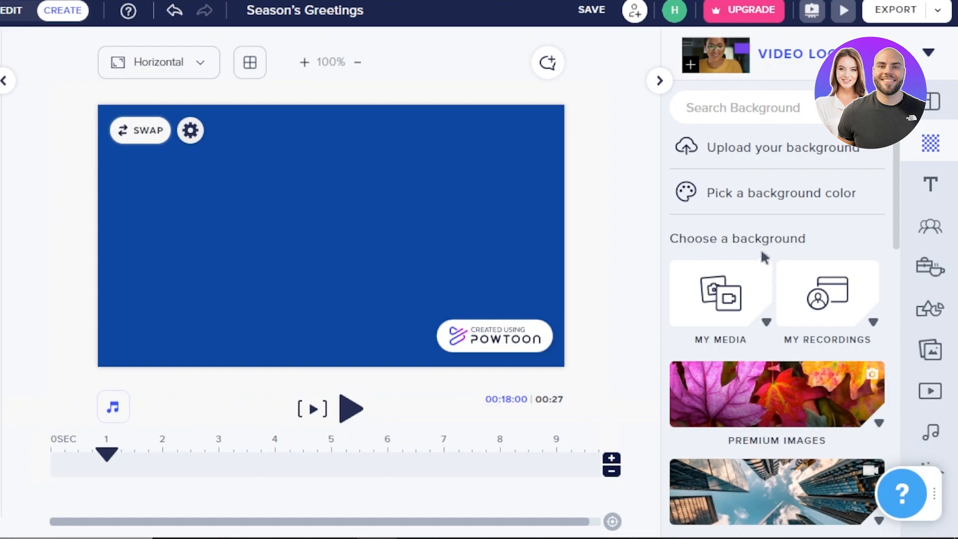
pyautogui.click(929, 186)
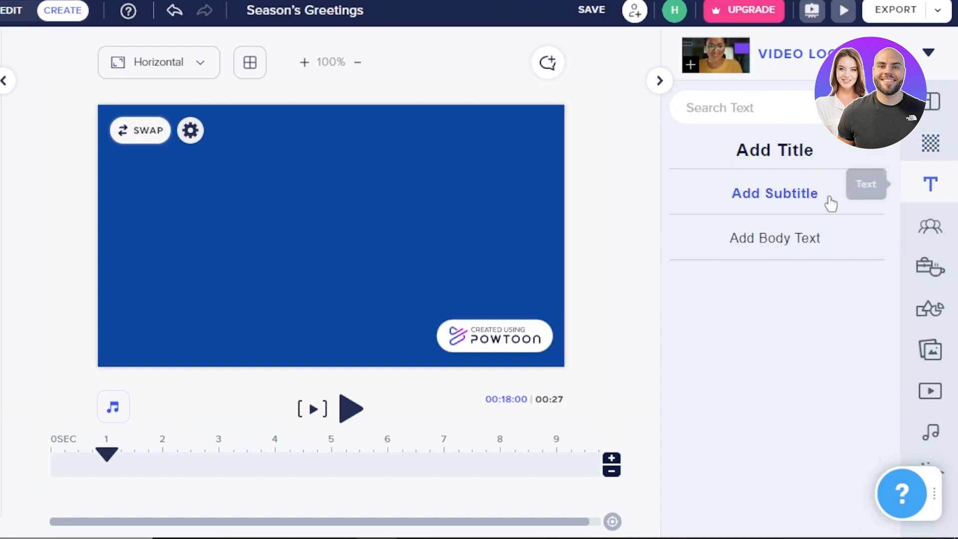
pyautogui.click(753, 152)
pyautogui.click(397, 238)
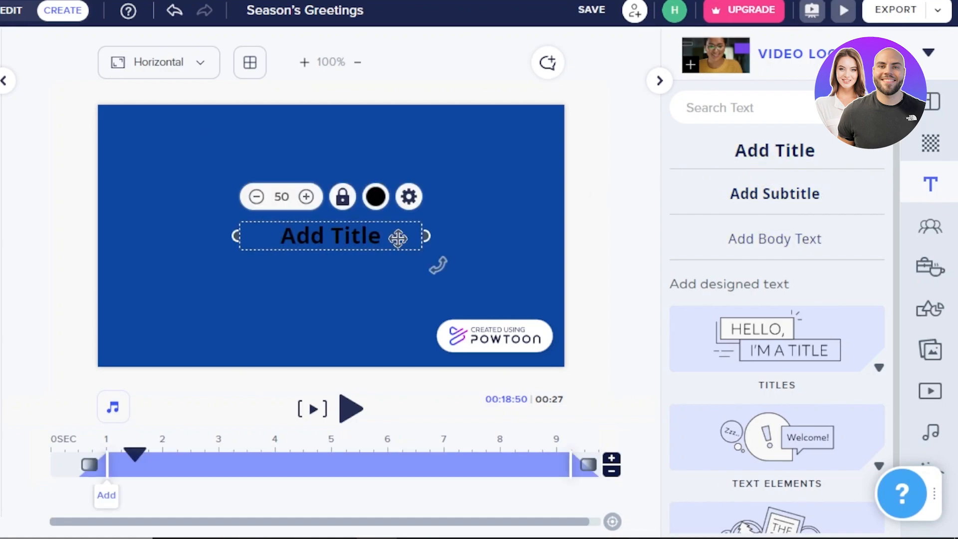
pyautogui.press('Delete')
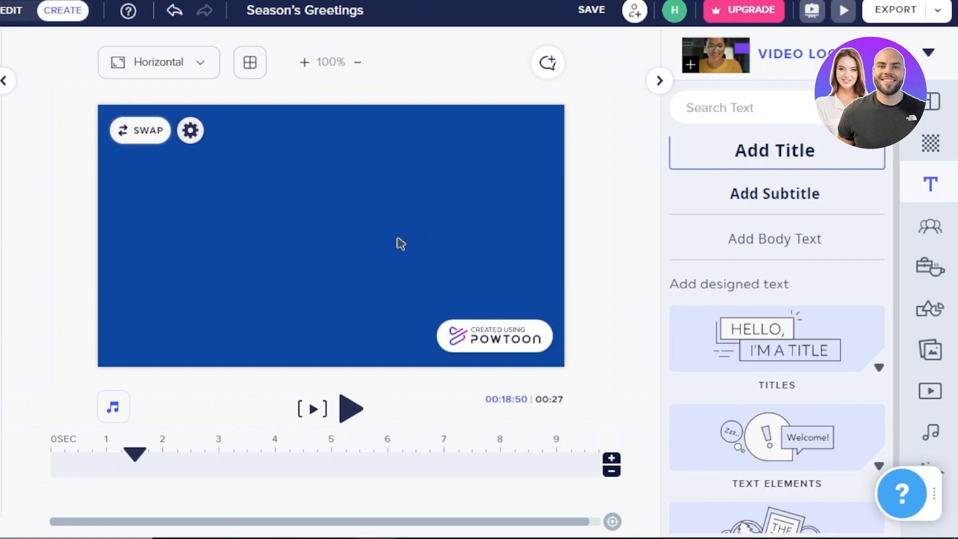
# Add a title to the blue slide and replace its placeholder text with "THANKYOU".
pyautogui.click(763, 146)
pyautogui.click(392, 240)
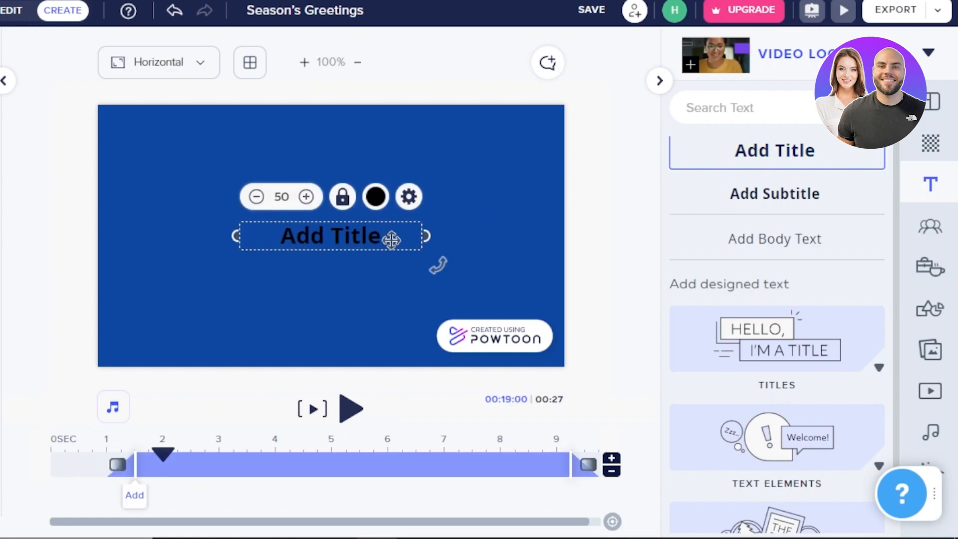
pyautogui.doubleClick(392, 240)
pyautogui.write('THANKYOU')
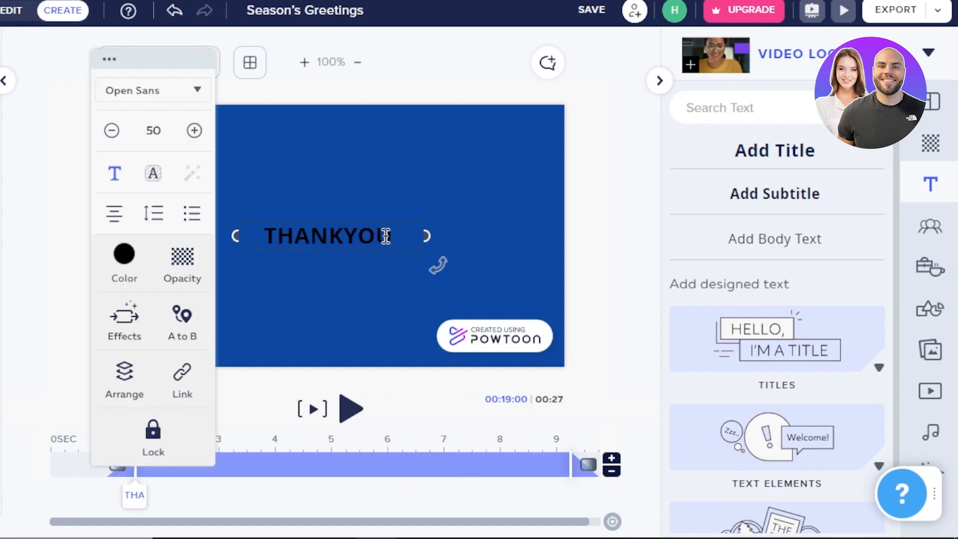
# Change the THANKYOU title's color to white #FFFFFF.
pyautogui.click(125, 264)
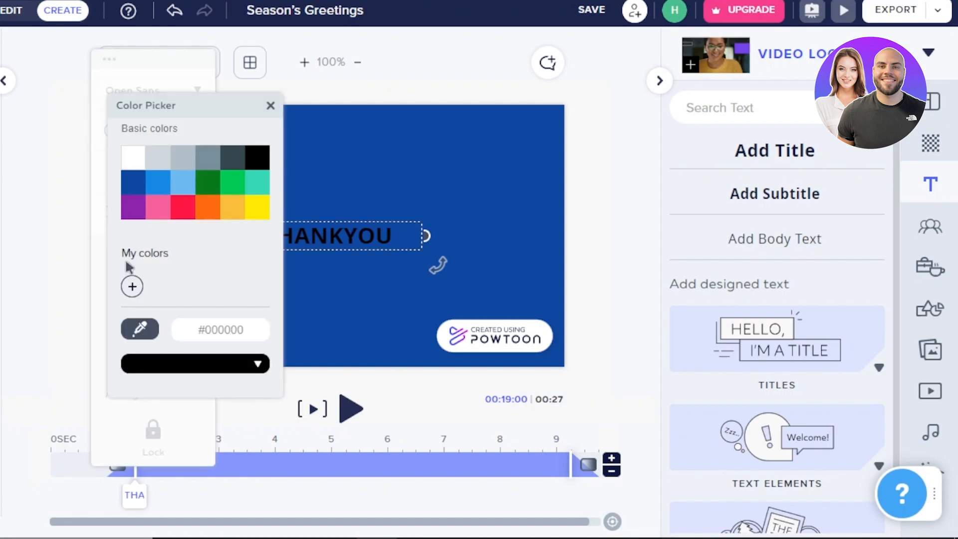
pyautogui.click(127, 163)
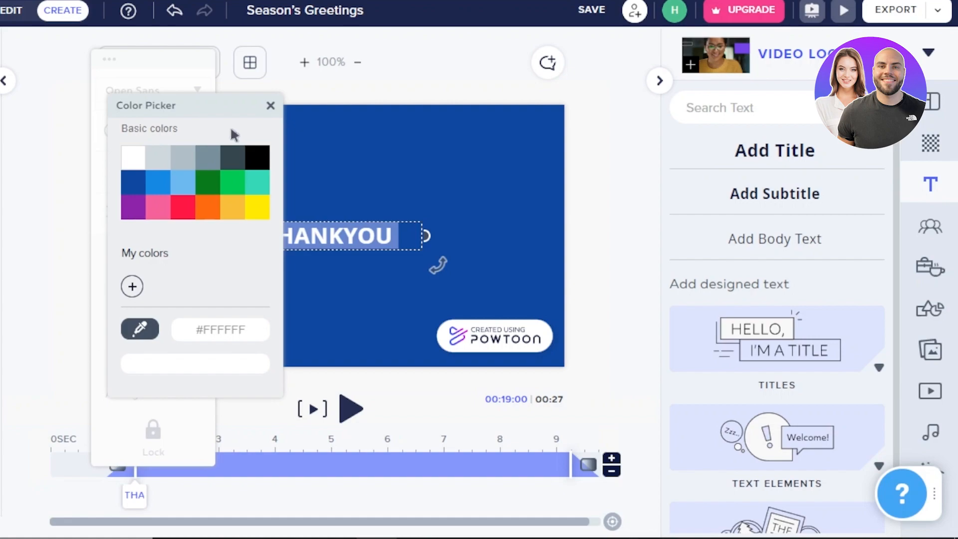
pyautogui.click(269, 105)
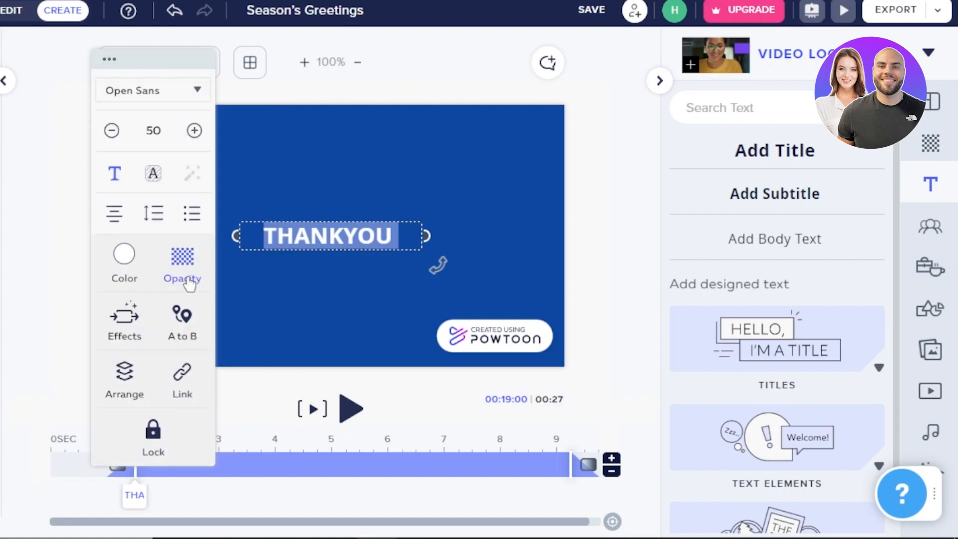
# Give the THANKYOU title the Hand 01 writing effect as its enter effect.
pyautogui.click(125, 331)
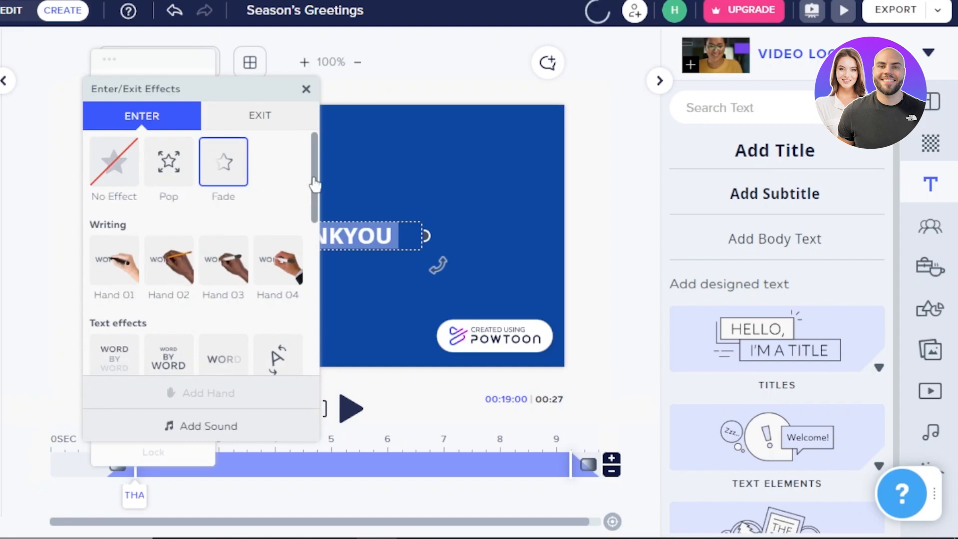
pyautogui.scroll(-3, 314, 219)
pyautogui.scroll(2, 314, 230)
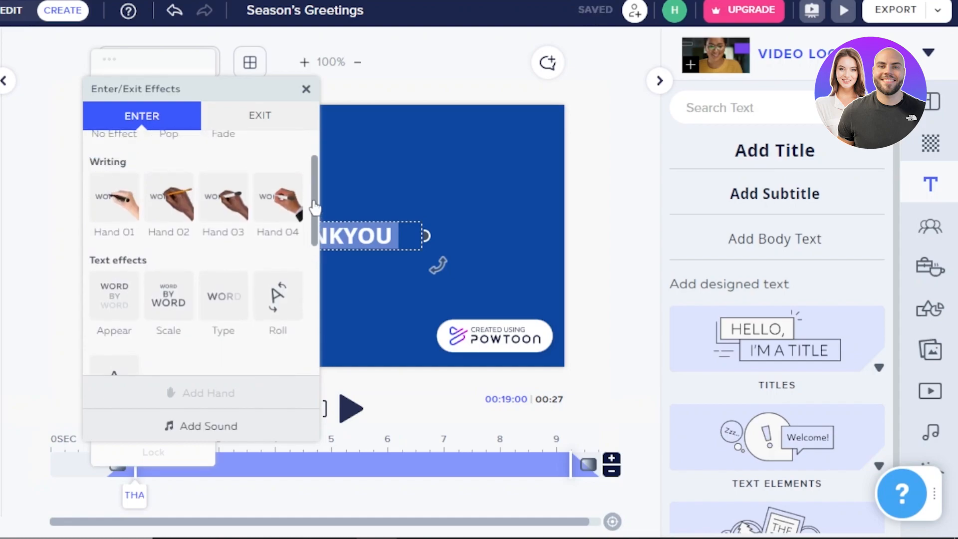
pyautogui.click(118, 212)
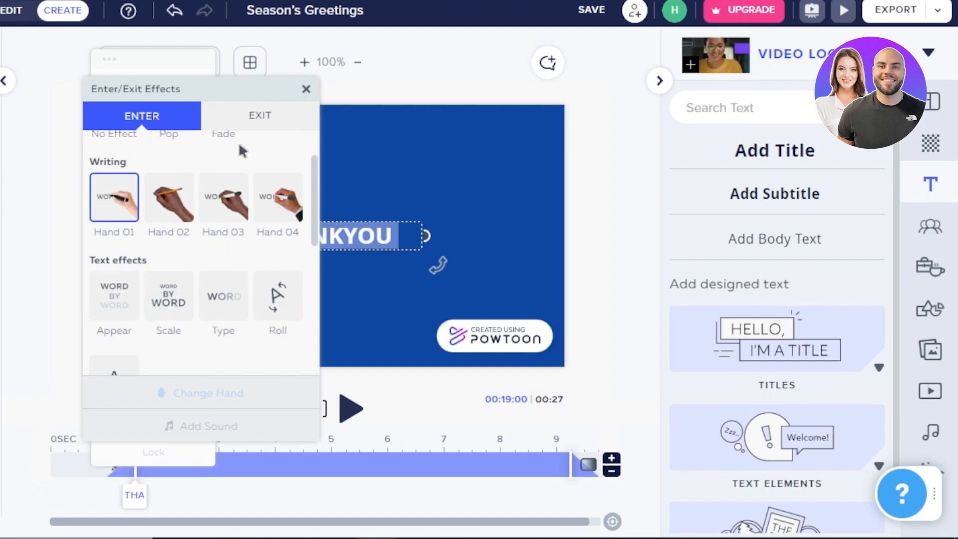
pyautogui.click(307, 90)
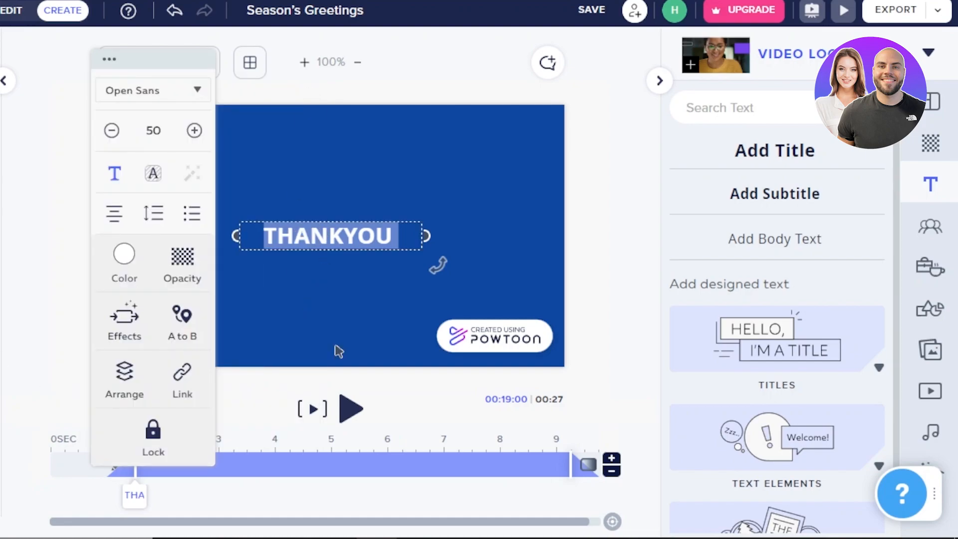
# Set the THANKYOU title's enter effect to Pop.
pyautogui.click(340, 392)
pyautogui.click(313, 235)
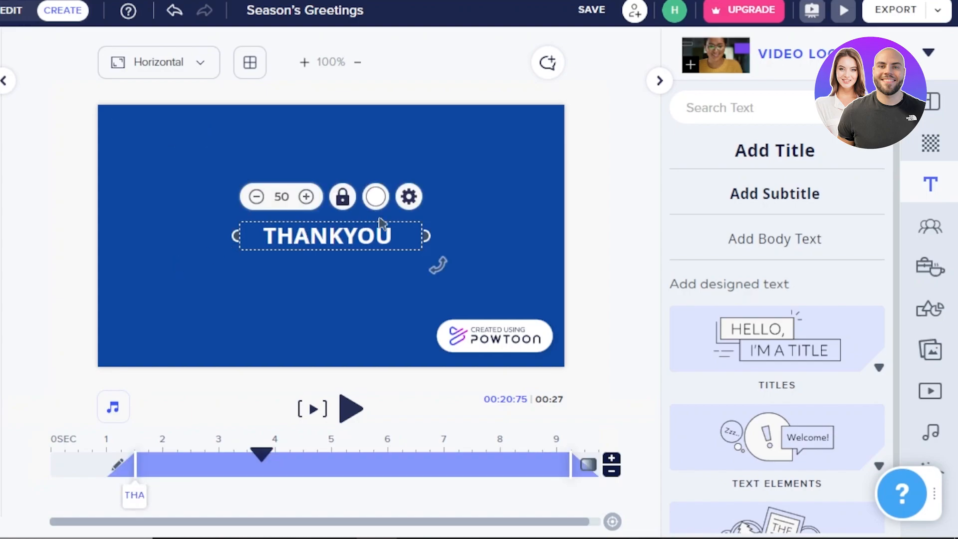
pyautogui.click(411, 199)
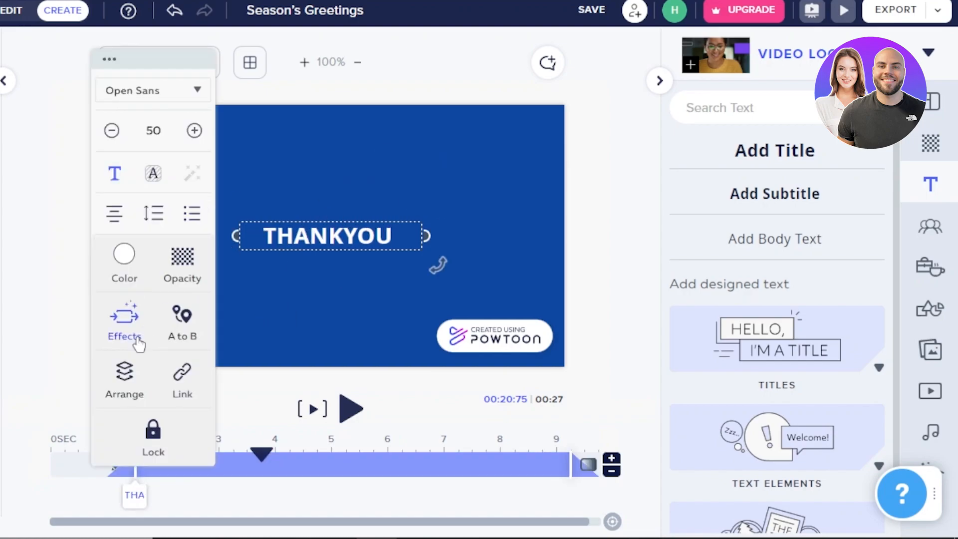
pyautogui.click(141, 335)
pyautogui.click(121, 172)
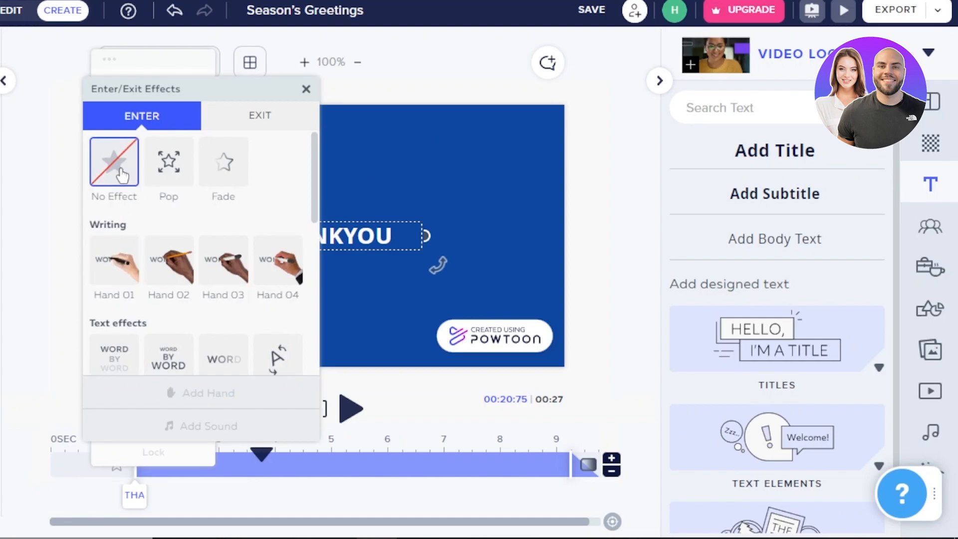
pyautogui.click(171, 181)
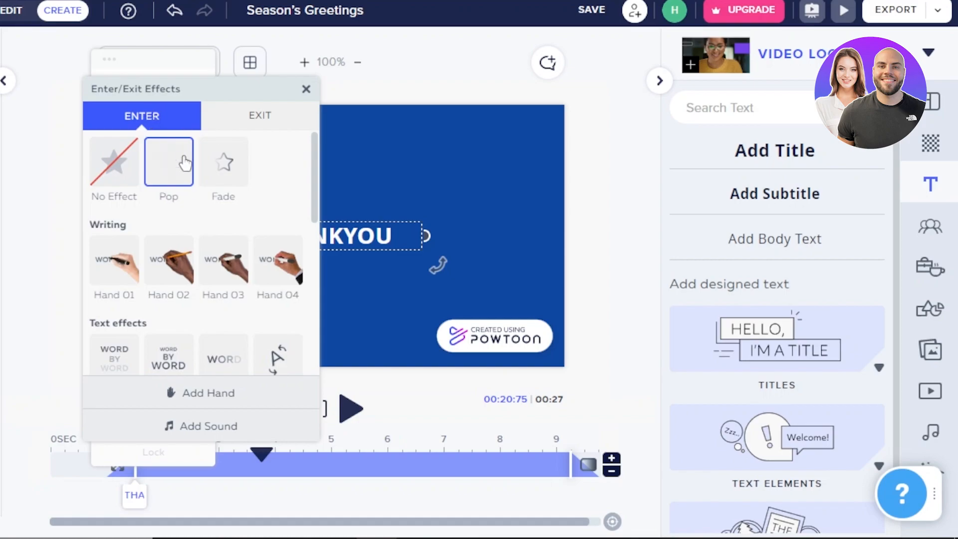
pyautogui.click(306, 89)
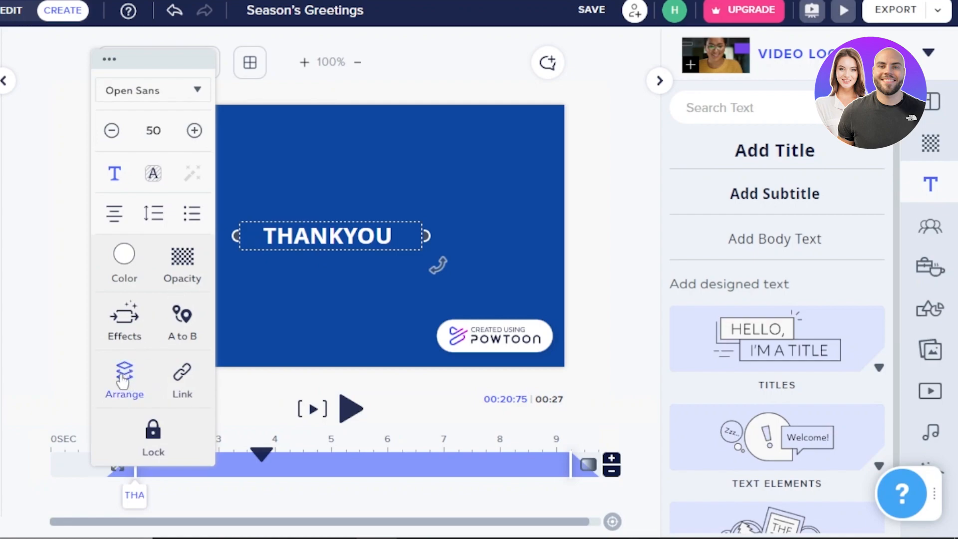
pyautogui.click(155, 180)
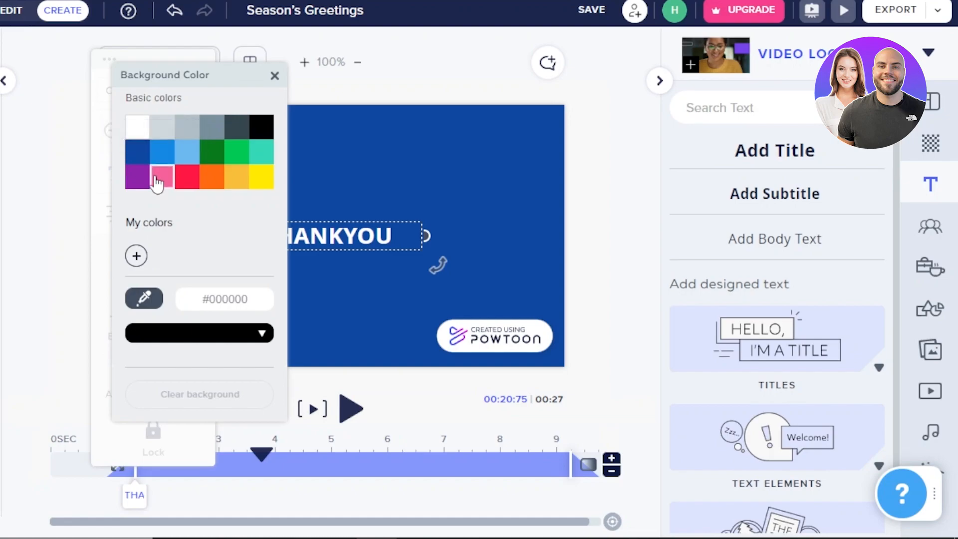
pyautogui.click(274, 78)
pyautogui.click(119, 173)
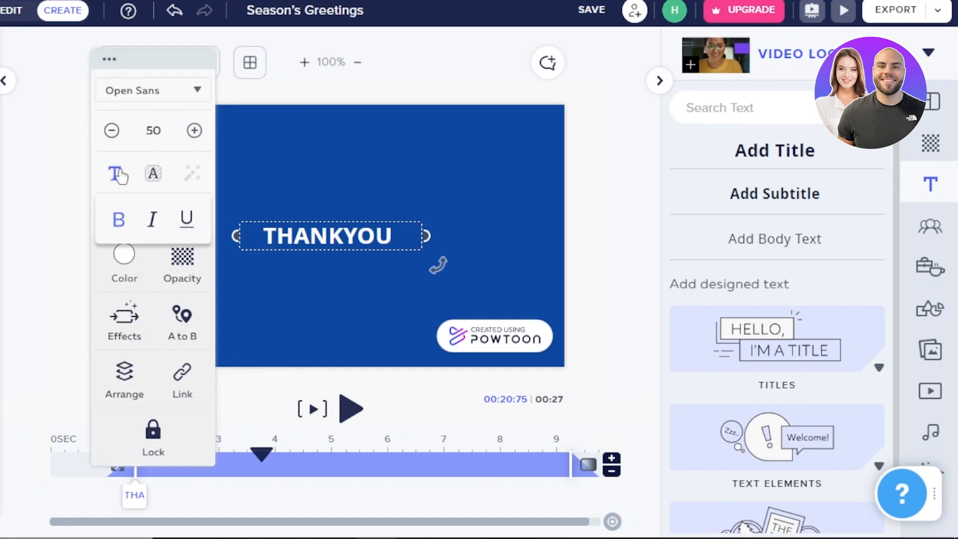
# Try the Parisienne and Playfair Display Black fonts on the THANKYOU title, and settle on Thorough (Raleway).
pyautogui.click(149, 90)
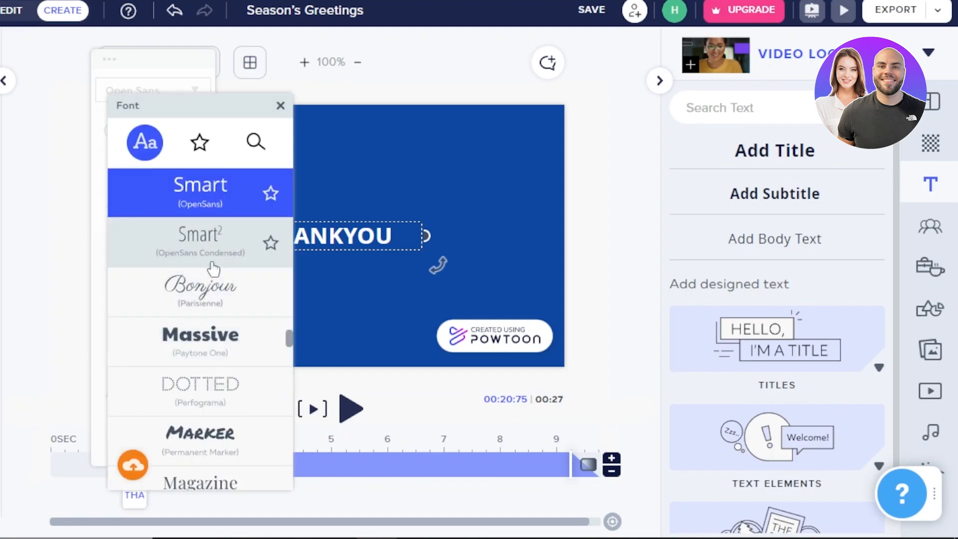
pyautogui.click(209, 293)
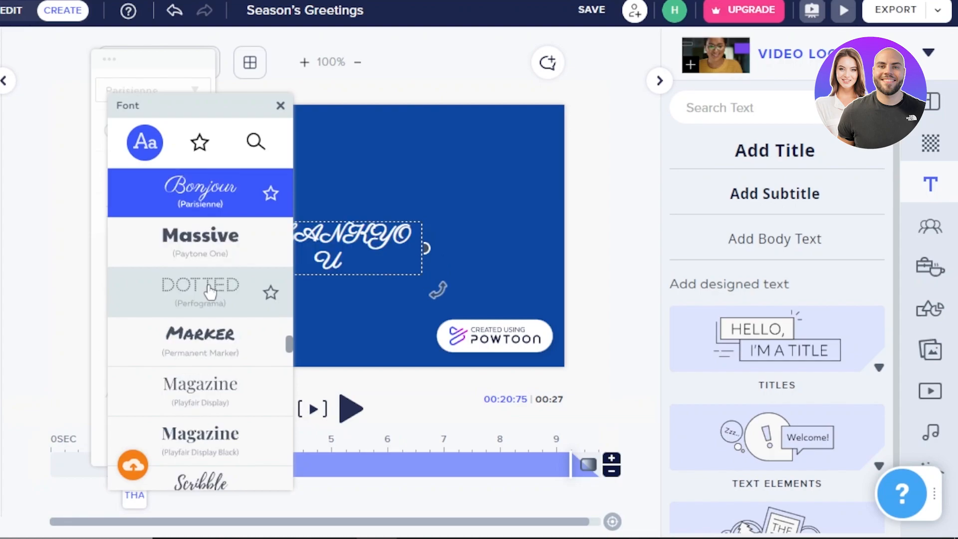
pyautogui.click(205, 435)
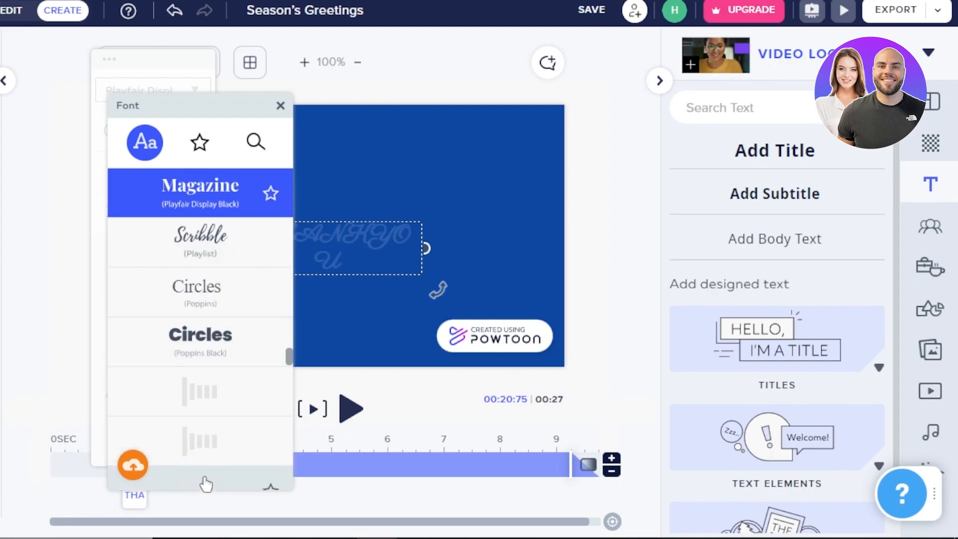
pyautogui.click(205, 483)
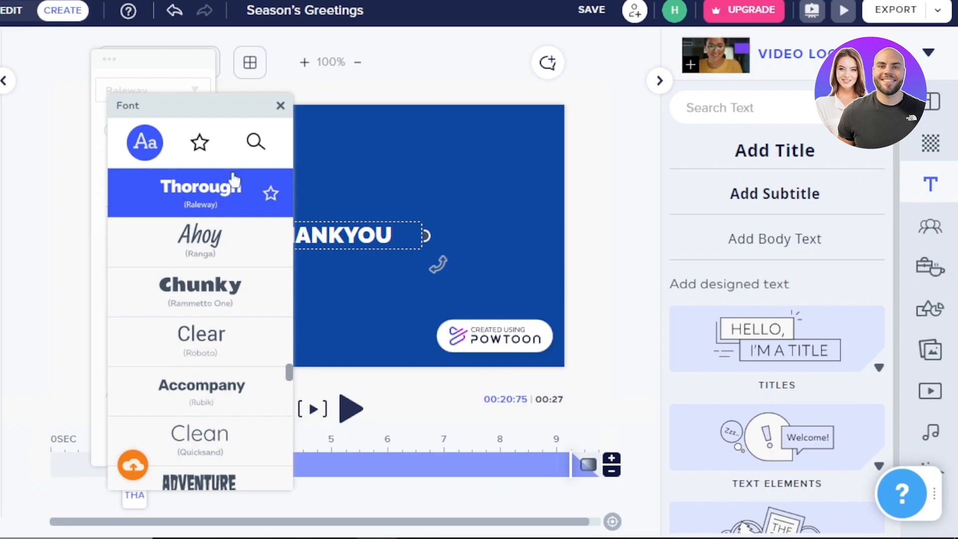
pyautogui.click(280, 106)
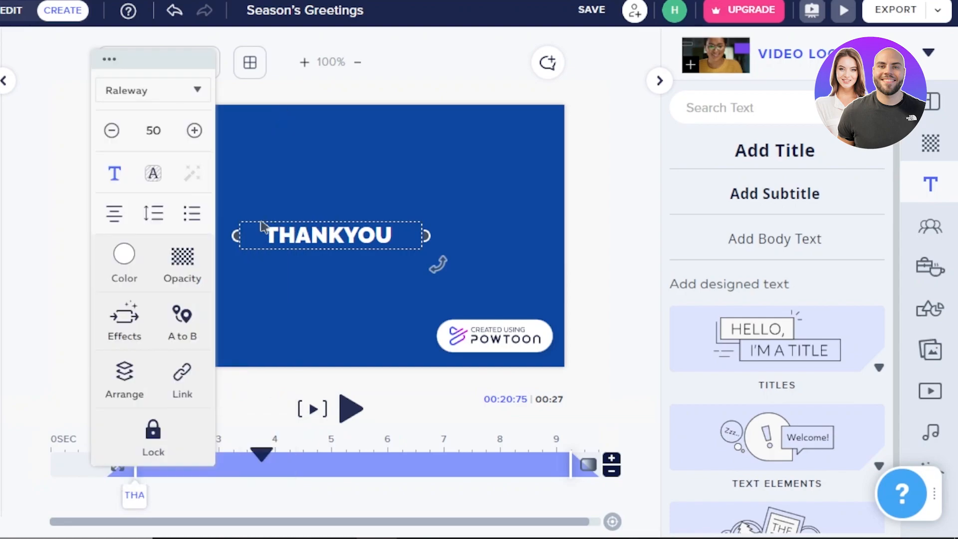
pyautogui.click(379, 67)
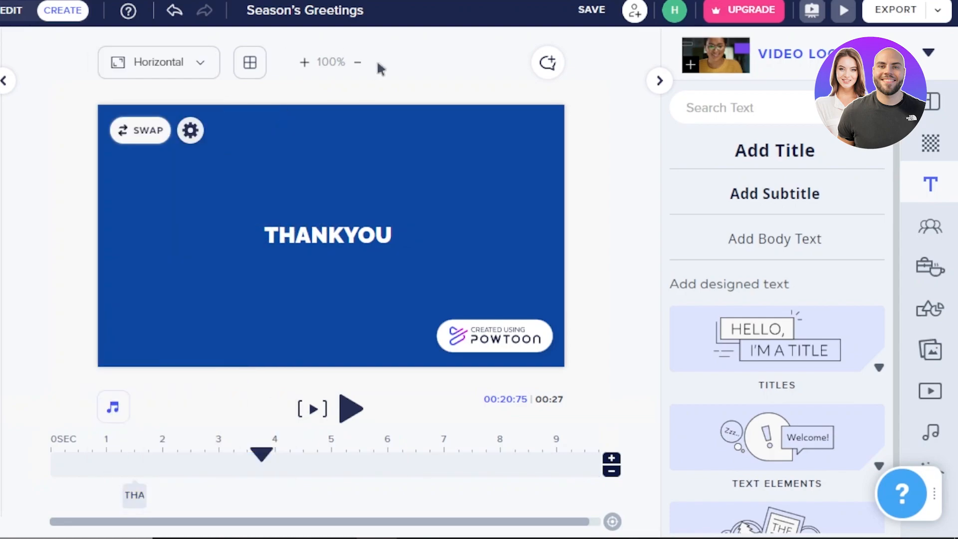
# Add the infographic man with raised arms and no tie, and place him enlarged beside the start of the THANKYOU title.
pyautogui.click(930, 229)
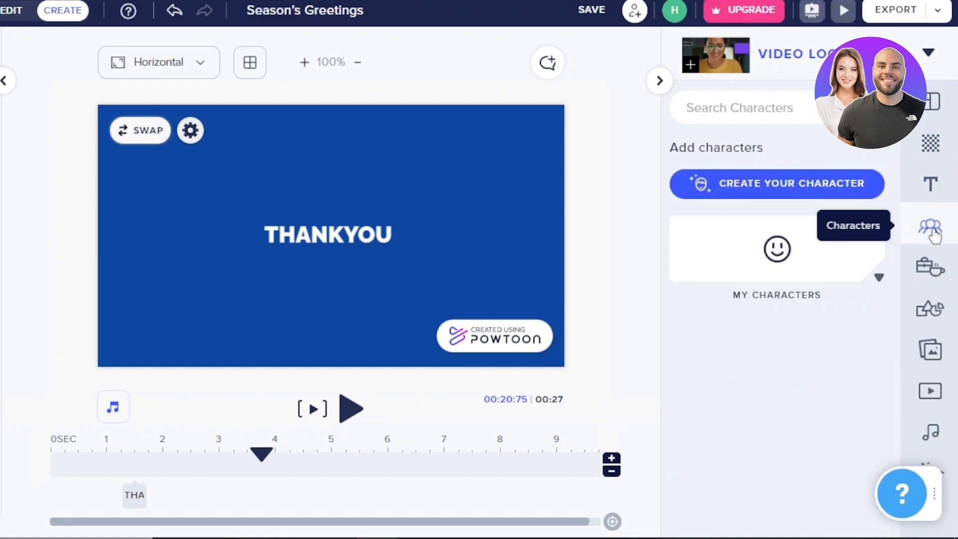
pyautogui.click(341, 230)
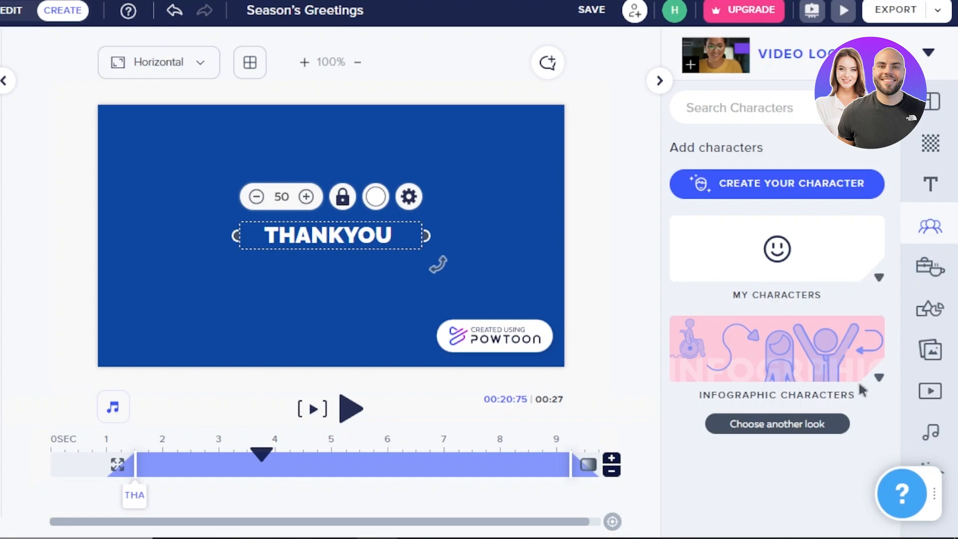
pyautogui.click(876, 378)
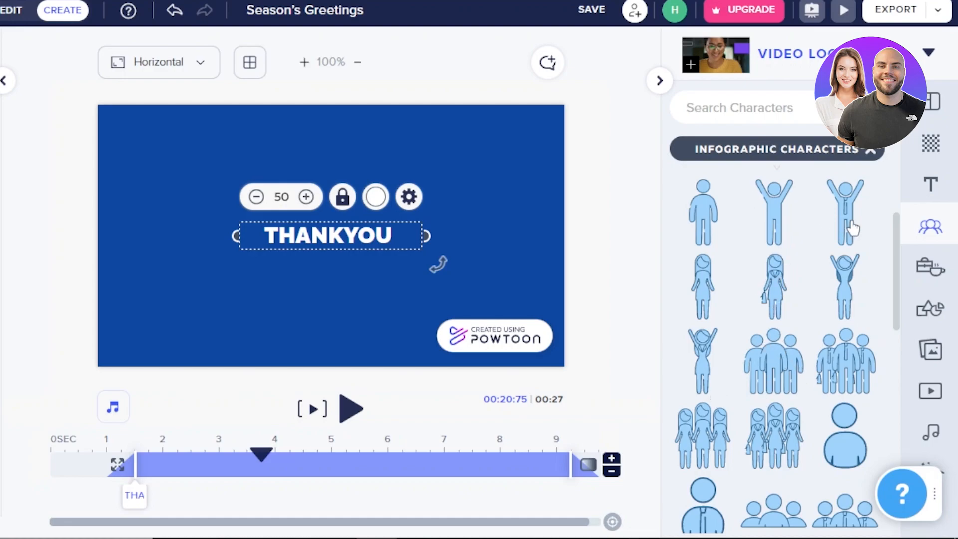
pyautogui.click(776, 218)
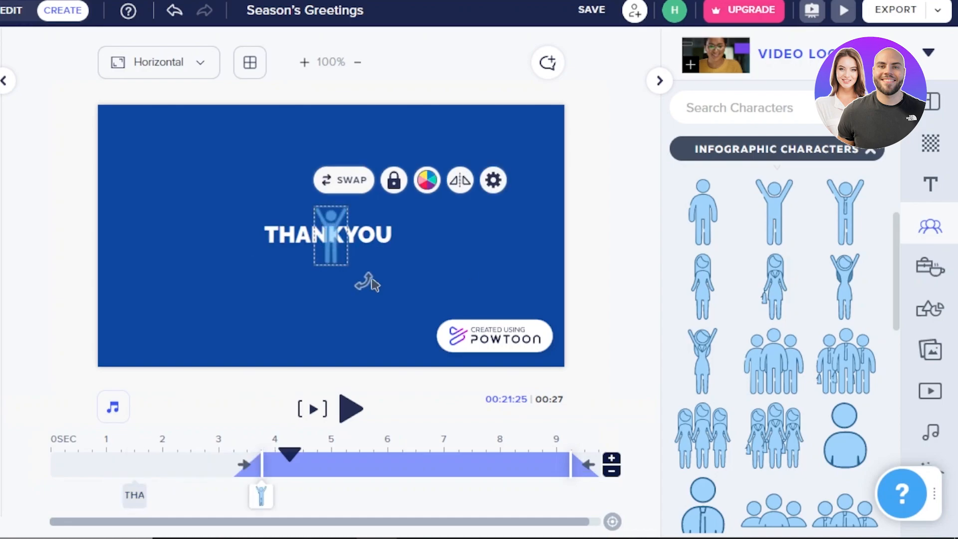
pyautogui.moveTo(309, 270); pyautogui.dragTo(244, 335)
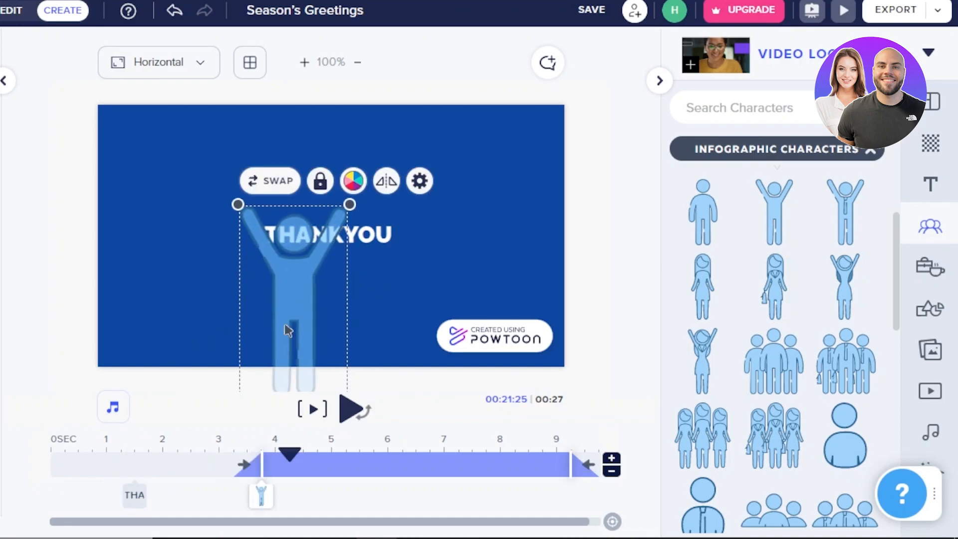
pyautogui.moveTo(301, 320); pyautogui.dragTo(194, 269)
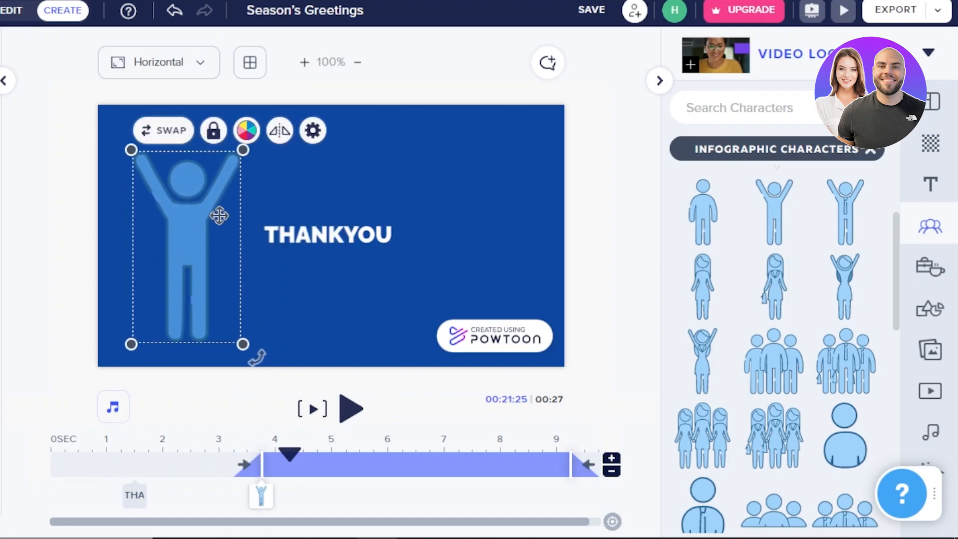
# Recolor the infographic man orange #FF6A0E and open his settings.
pyautogui.click(247, 130)
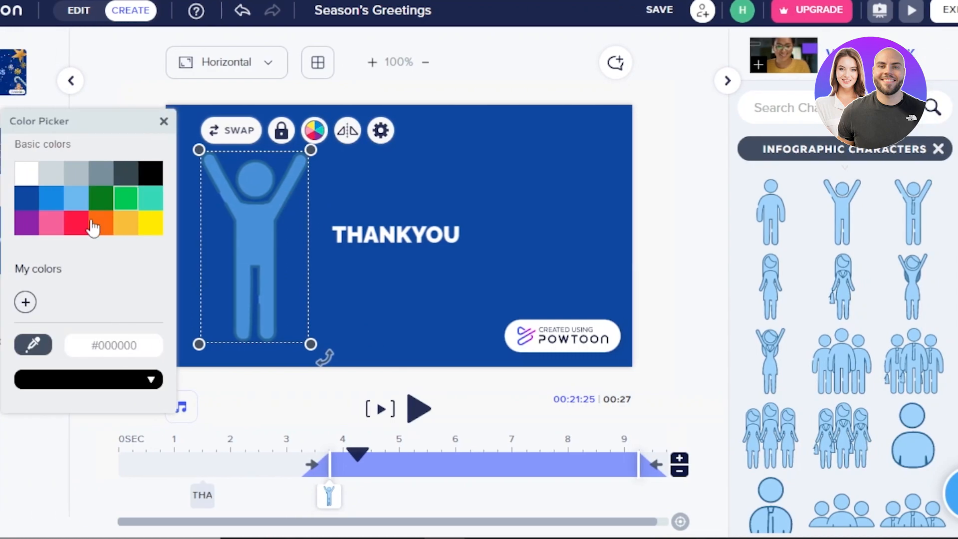
pyautogui.click(94, 228)
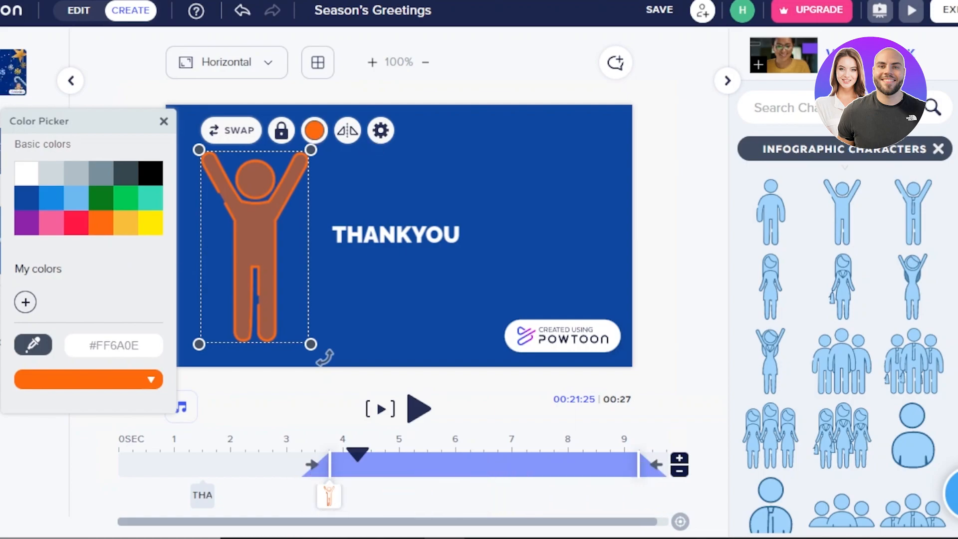
pyautogui.click(382, 139)
pyautogui.click(380, 136)
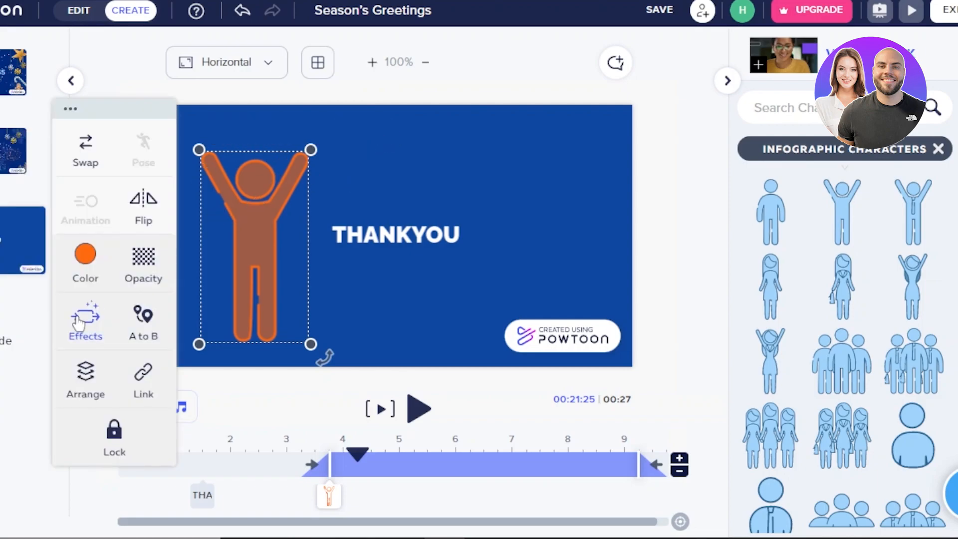
# Delete the orange infographic man from the THANKYOU slide.
pyautogui.click(249, 210)
pyautogui.rightClick(249, 211)
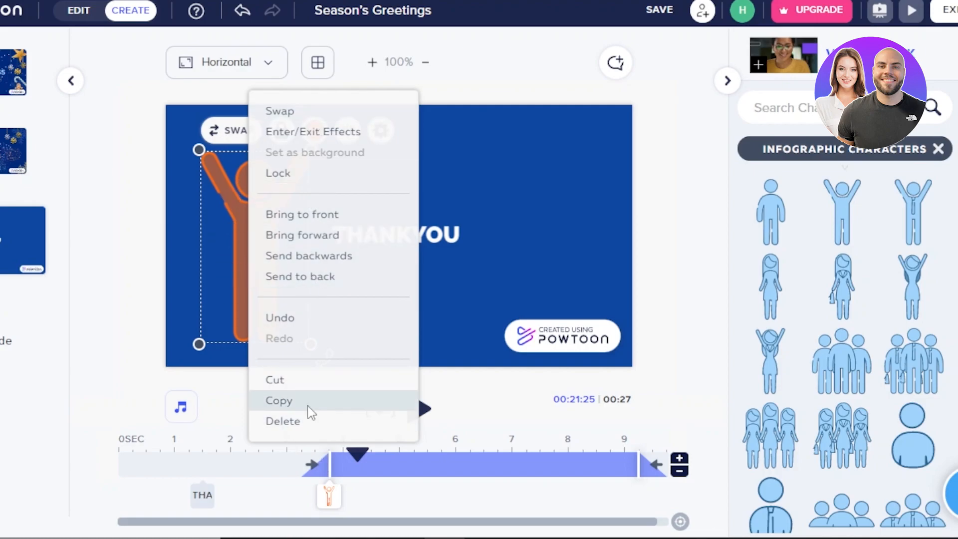
pyautogui.click(282, 421)
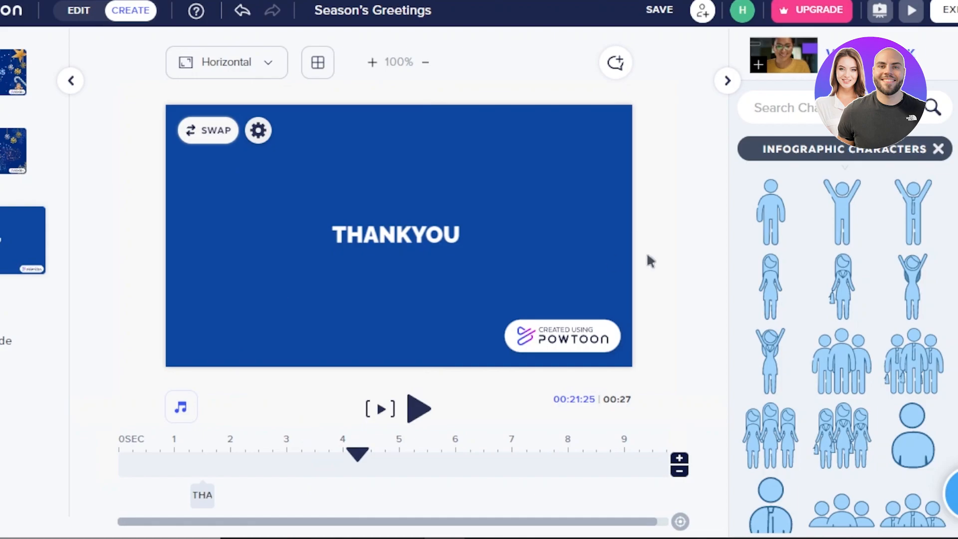
# View the Character Builder for creating a custom character and close it.
pyautogui.moveTo(930, 265); pyautogui.dragTo(896, 182)
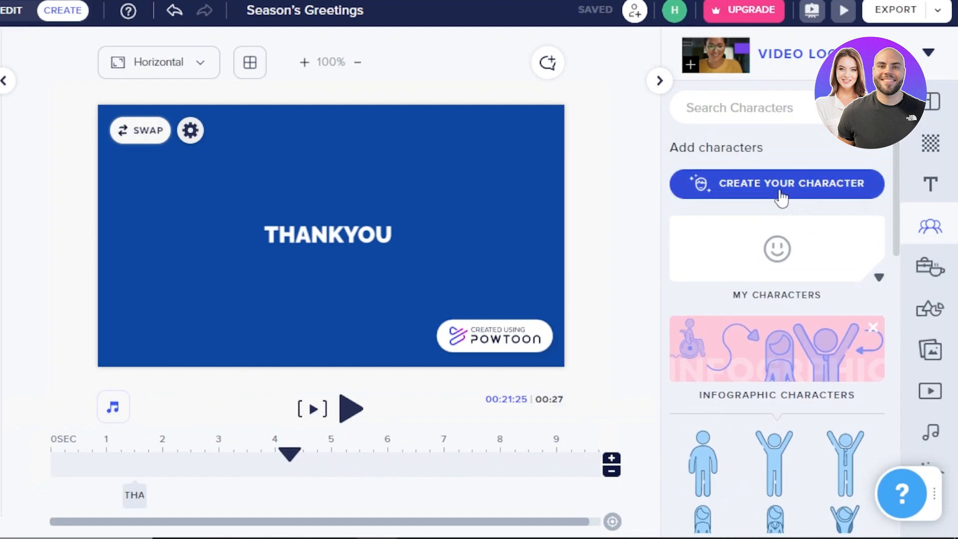
pyautogui.click(780, 192)
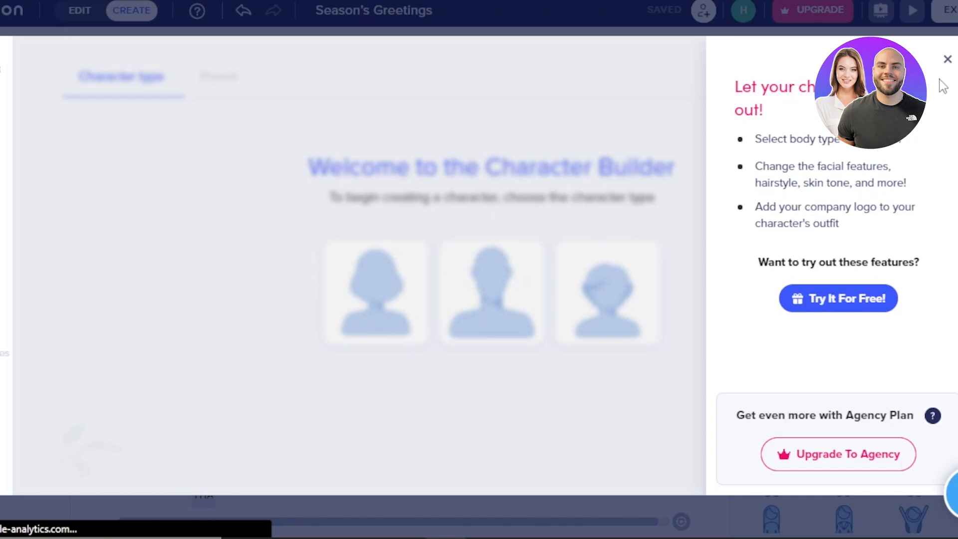
pyautogui.click(946, 59)
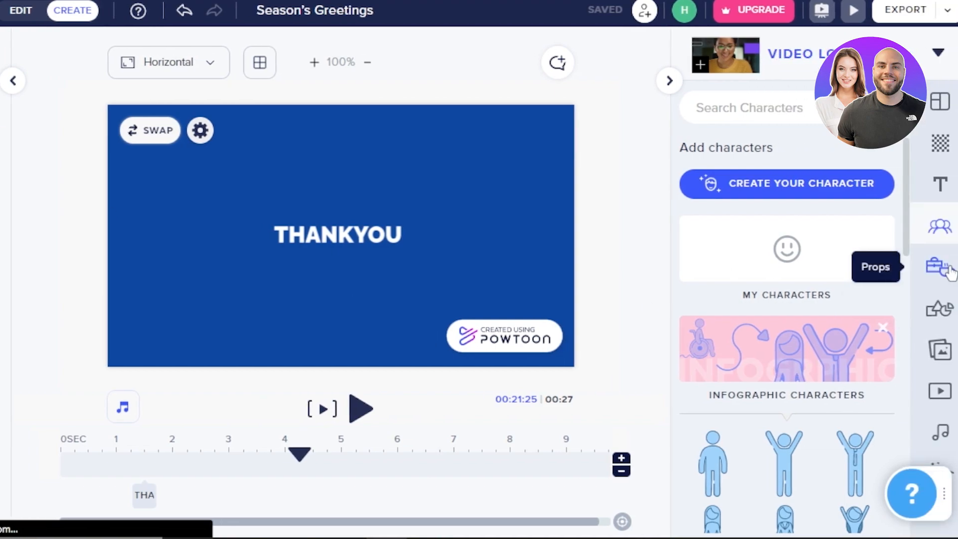
# Look through the prop categories and open the shapes library.
pyautogui.click(931, 266)
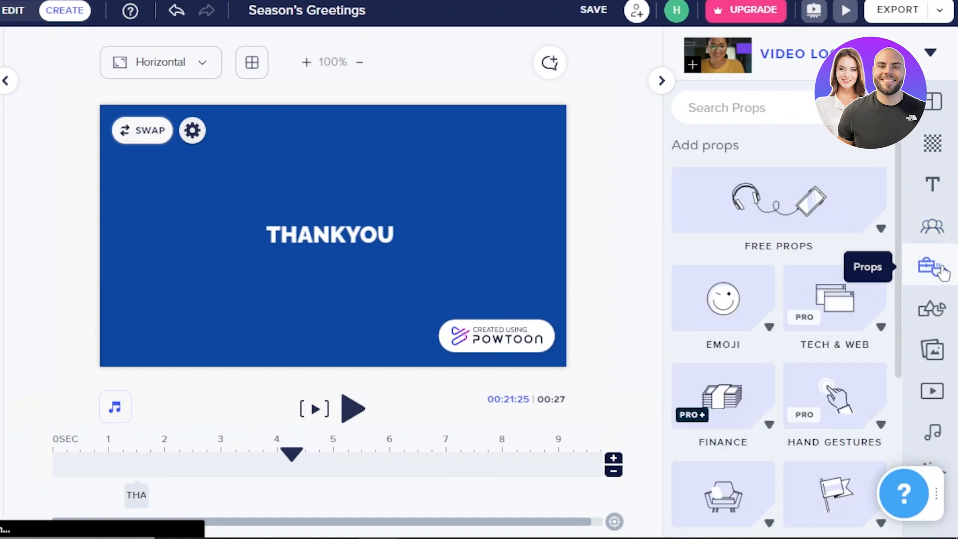
pyautogui.scroll(-4, 903, 309)
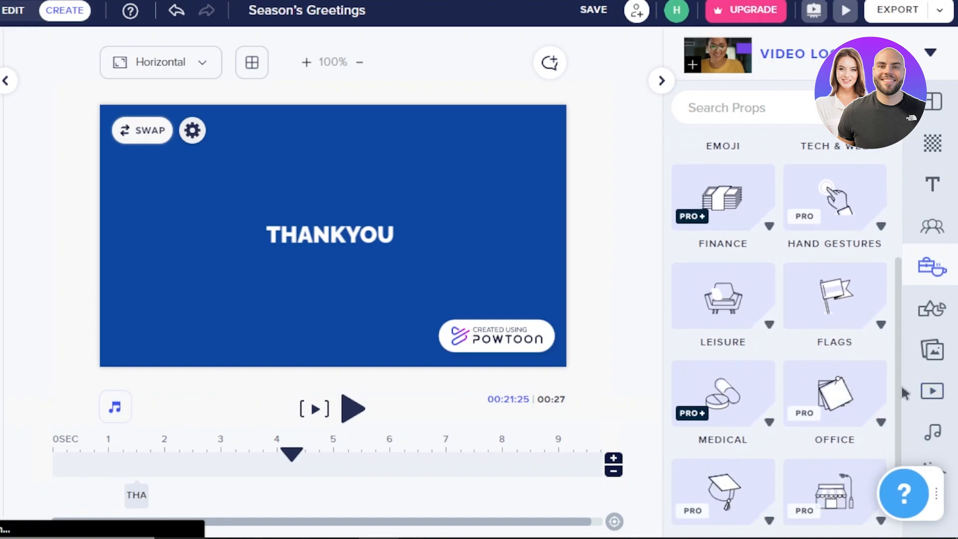
pyautogui.scroll(-2, 901, 449)
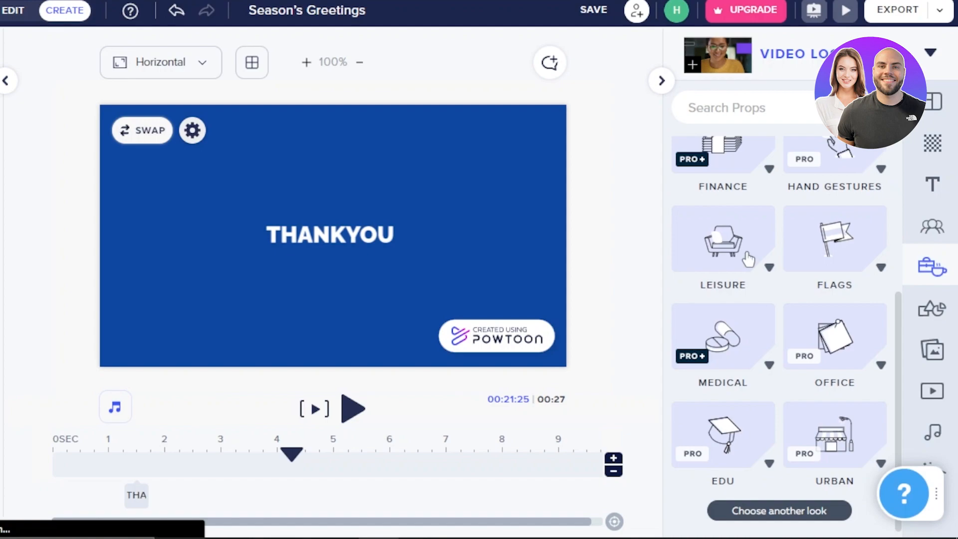
pyautogui.click(941, 312)
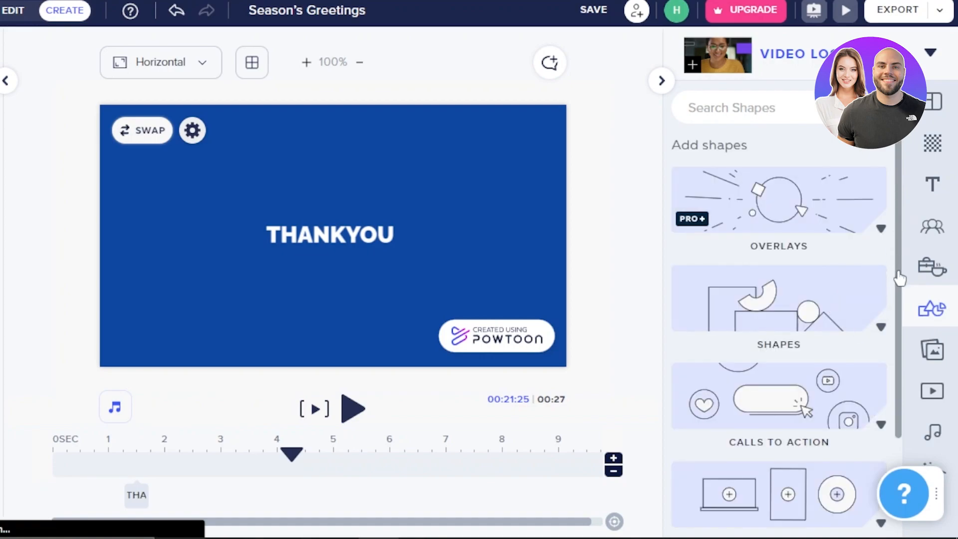
# Browse the basic shapes category in the shapes library.
pyautogui.click(880, 329)
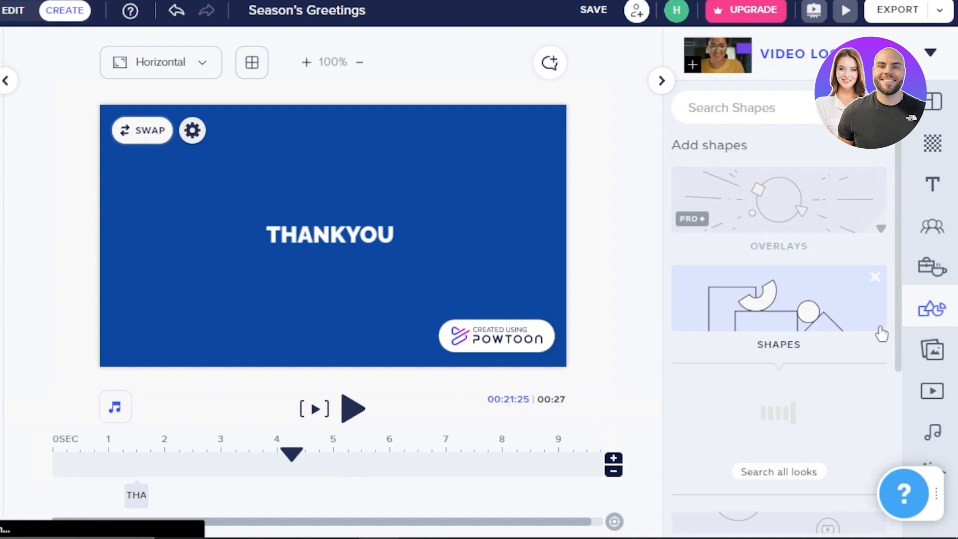
pyautogui.scroll(-3, 895, 325)
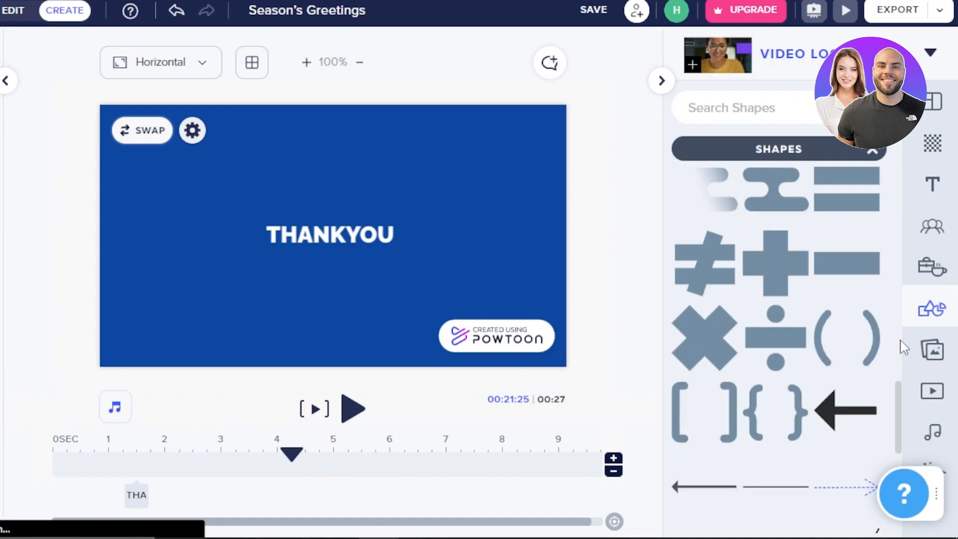
pyautogui.moveTo(897, 420); pyautogui.dragTo(902, 305)
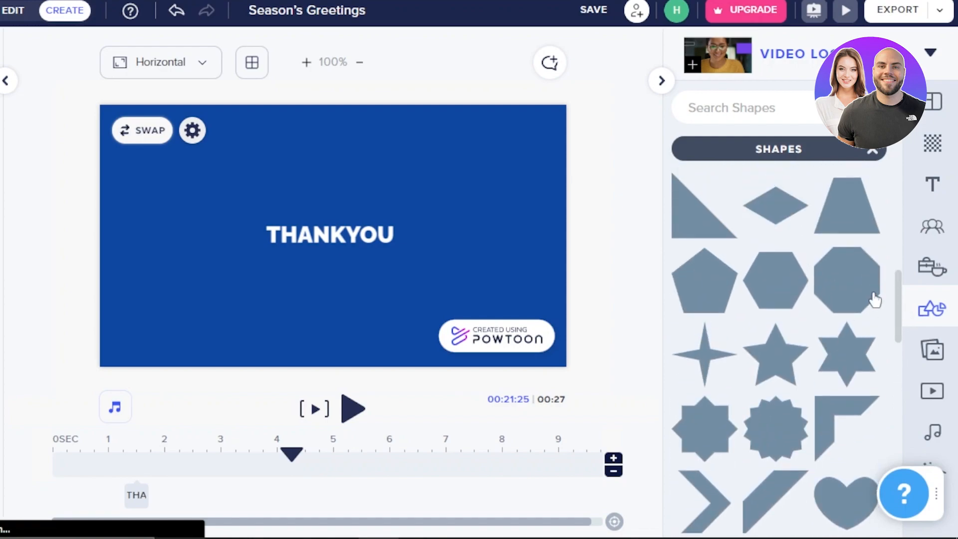
pyautogui.moveTo(901, 323); pyautogui.dragTo(897, 248)
# Search the library for snowflakes.
pyautogui.click(752, 106)
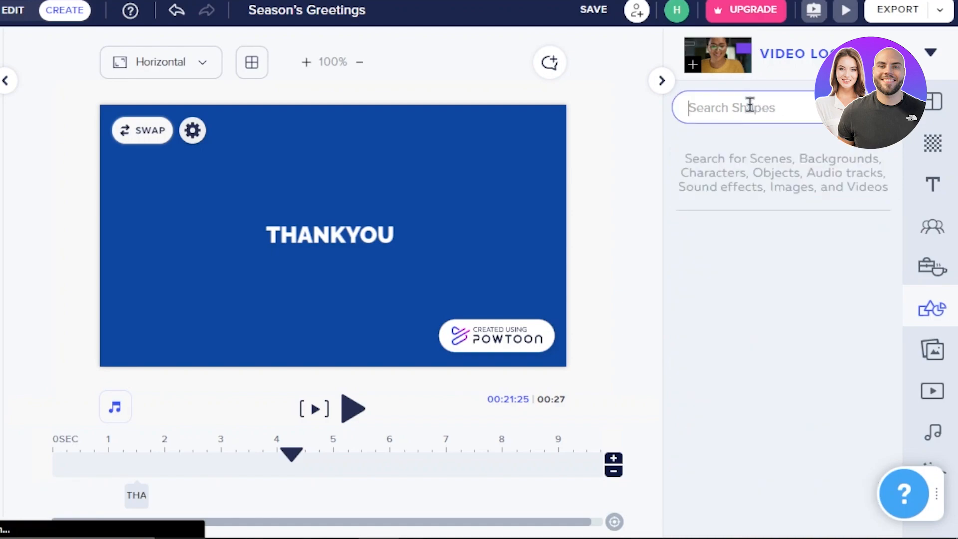
pyautogui.write('i')
pyautogui.press('BackSpace')
pyautogui.write('sno')
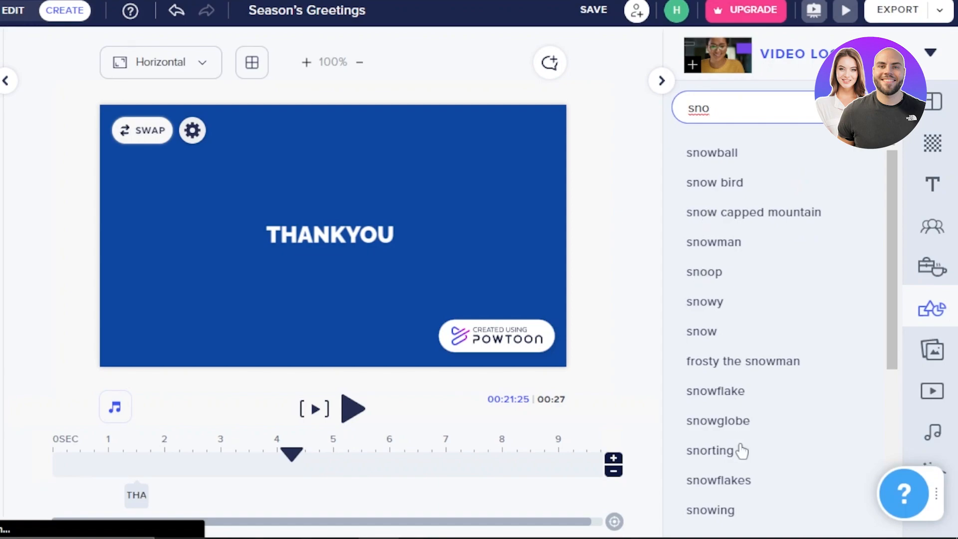
pyautogui.click(737, 482)
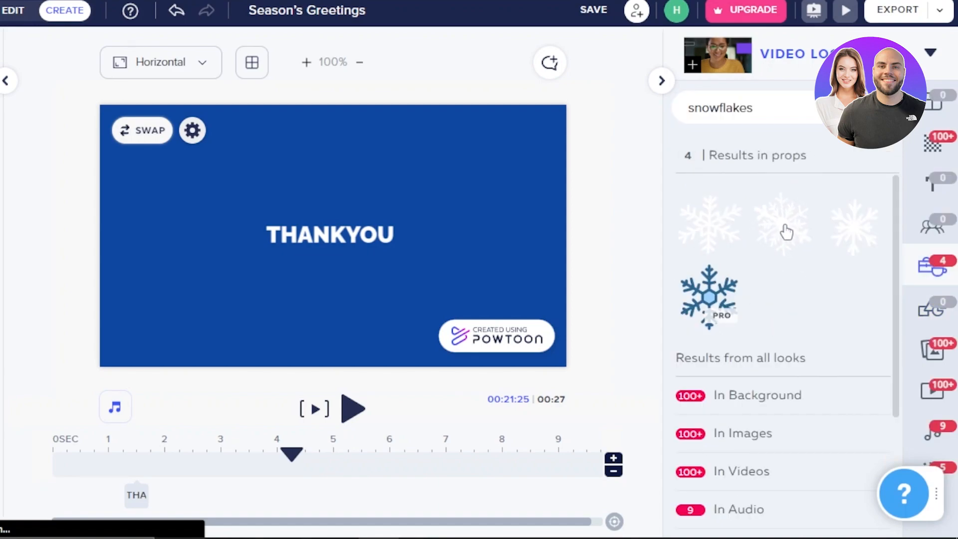
# Add two white snowflake props to the THANKYOU slide, a large one at the upper right and a smaller one at the lower left.
pyautogui.click(786, 232)
pyautogui.moveTo(251, 302); pyautogui.dragTo(460, 181)
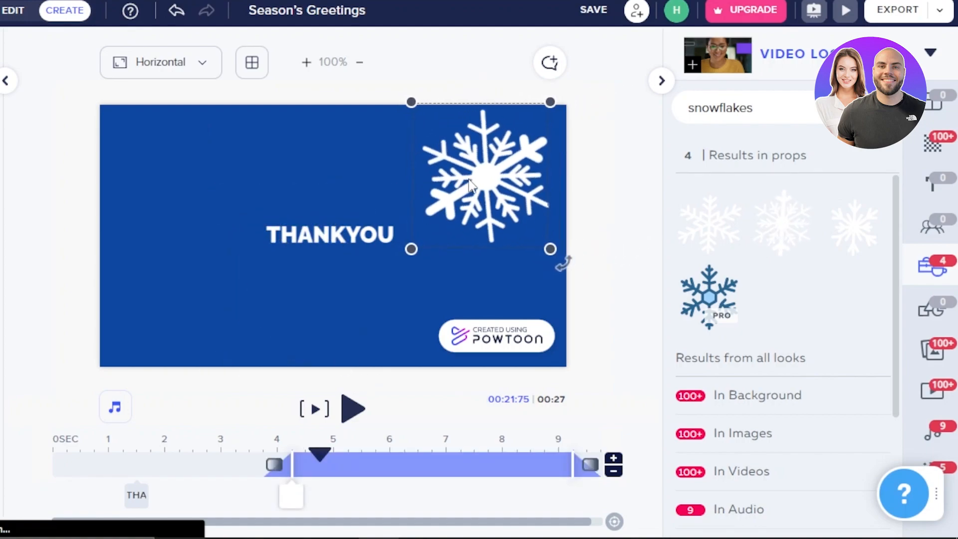
pyautogui.click(782, 231)
pyautogui.moveTo(294, 291); pyautogui.dragTo(159, 326)
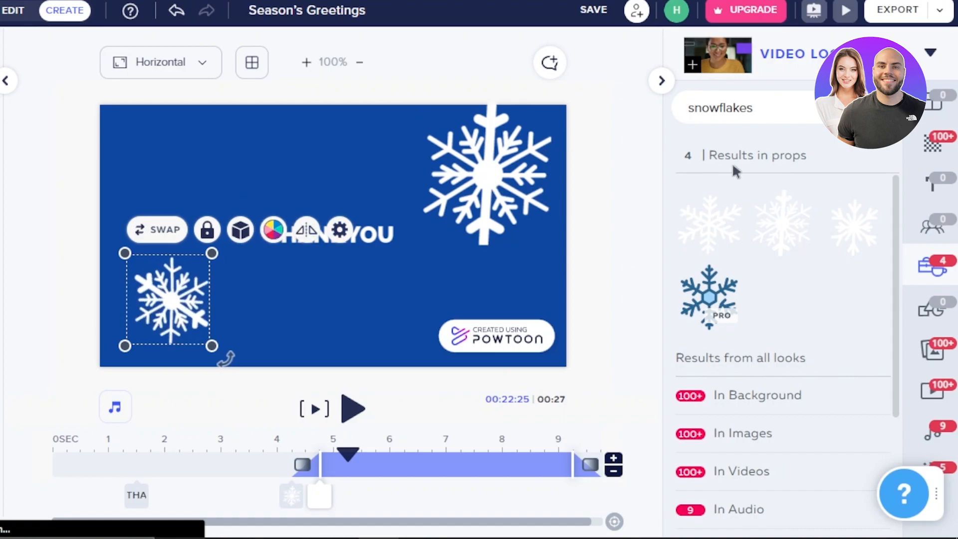
# Search the props for bright star and sharp star, and place a small gold 3D star below the THANKYOU text.
pyautogui.click(879, 107)
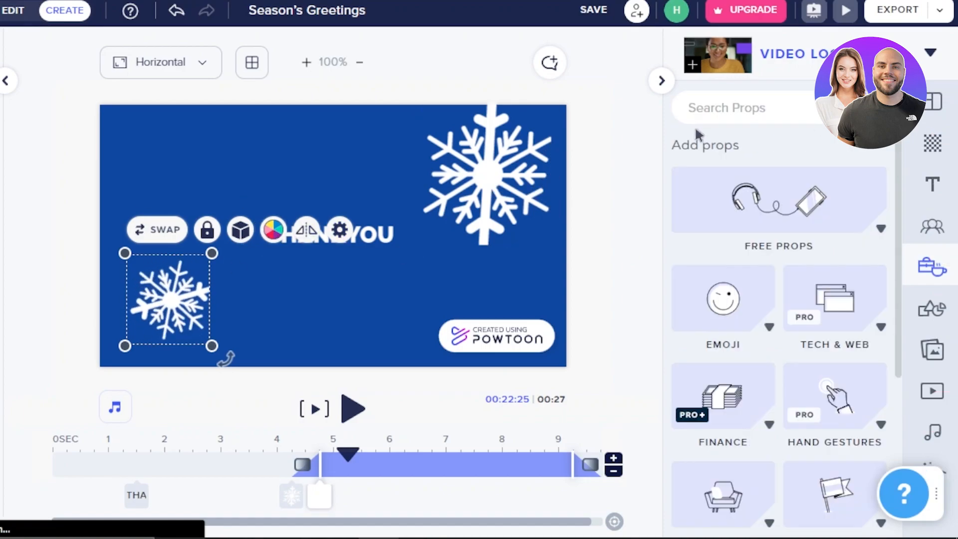
pyautogui.click(728, 106)
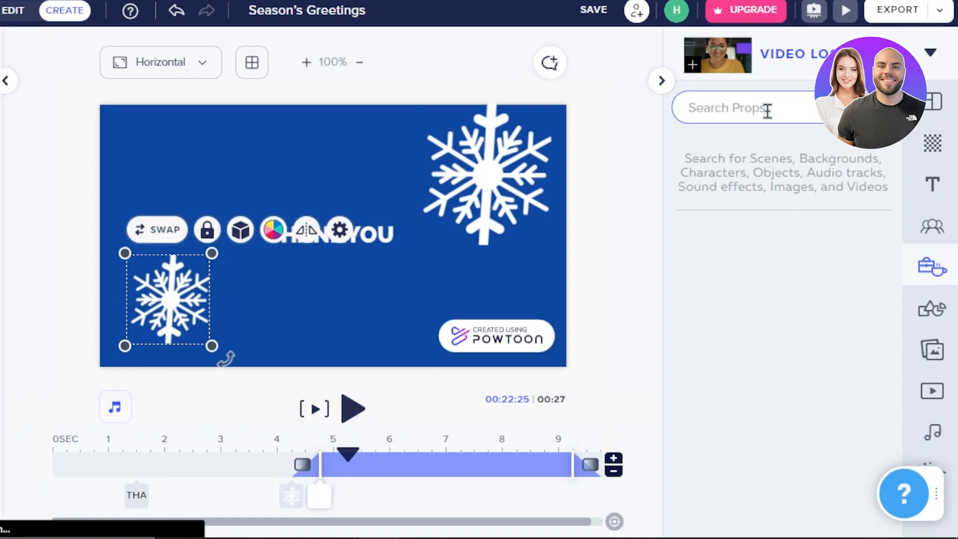
pyautogui.write('bright star')
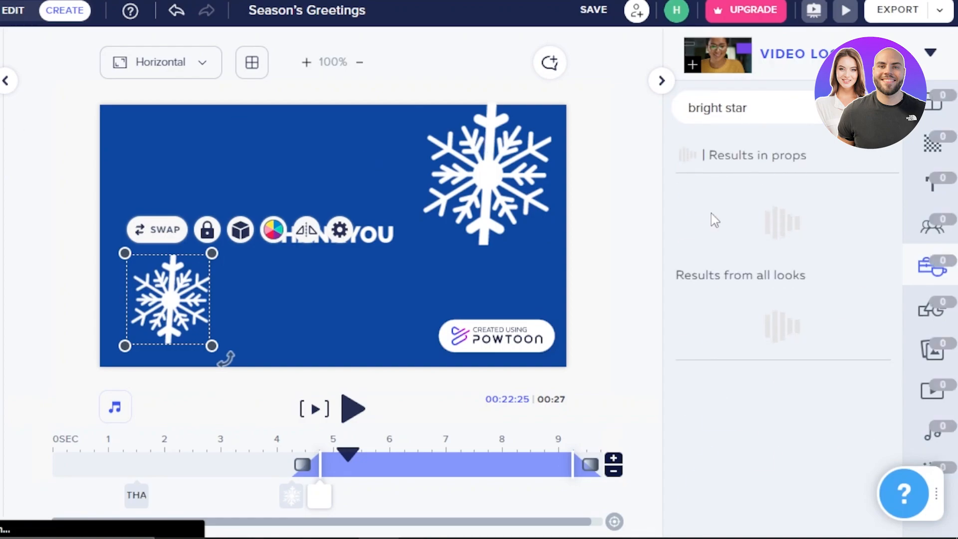
pyautogui.click(691, 259)
pyautogui.moveTo(320, 248); pyautogui.dragTo(253, 325)
pyautogui.moveTo(256, 239); pyautogui.dragTo(138, 149)
pyautogui.moveTo(189, 174); pyautogui.dragTo(371, 294)
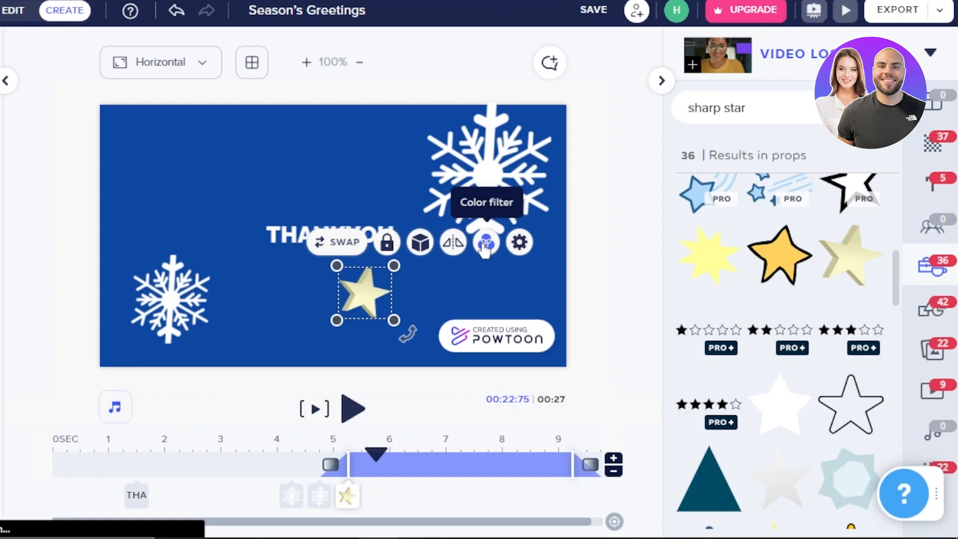
# View the gold star's settings and delete the star from the THANKYOU slide.
pyautogui.click(520, 248)
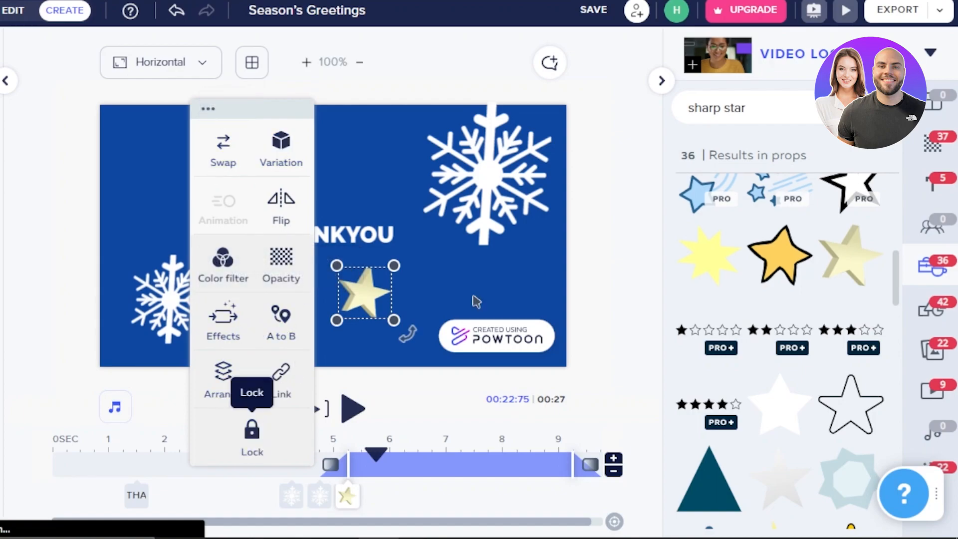
pyautogui.click(429, 274)
pyautogui.moveTo(364, 292); pyautogui.dragTo(370, 296)
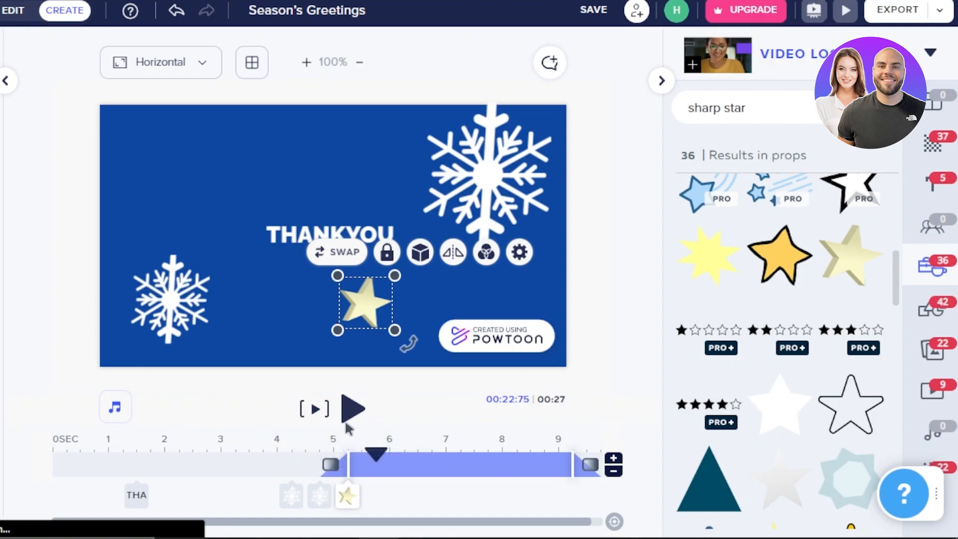
pyautogui.click(519, 252)
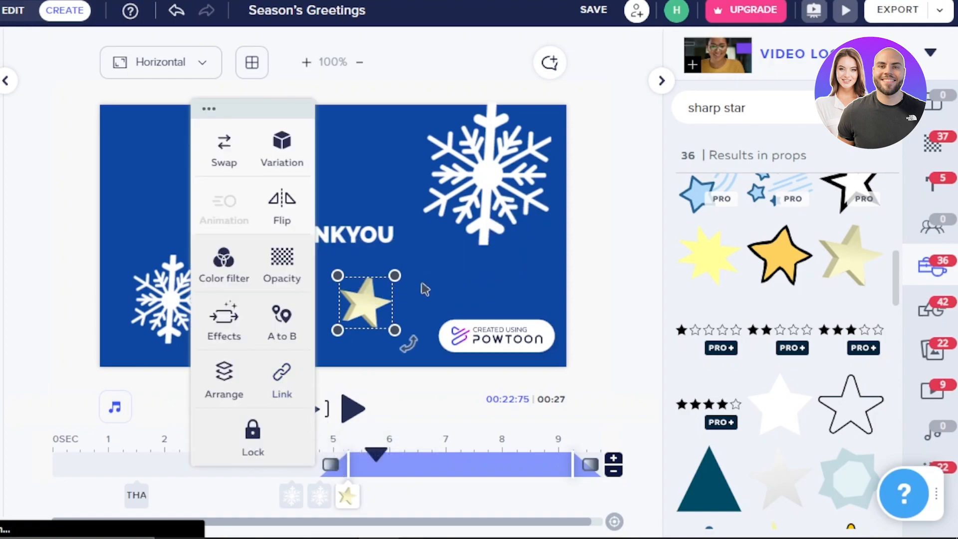
pyautogui.rightClick(351, 286)
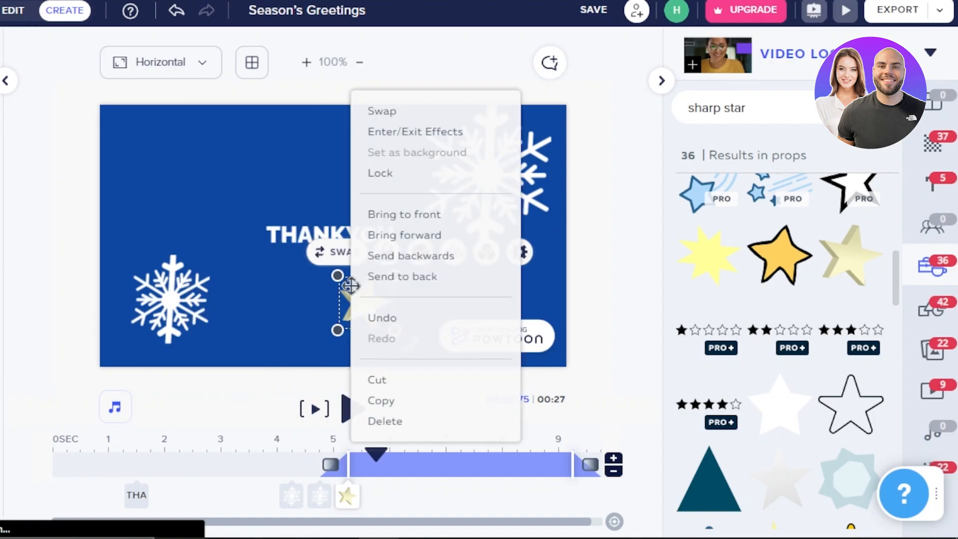
pyautogui.click(415, 424)
# Set the THANKYOU text's font size to 69 and shift the text slightly down.
pyautogui.click(329, 224)
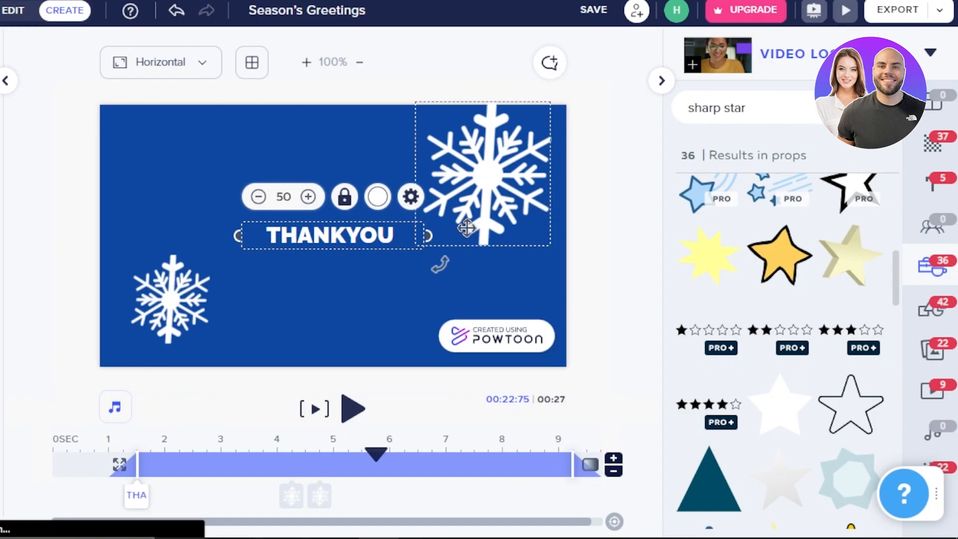
pyautogui.click(308, 197)
pyautogui.click(308, 196)
pyautogui.click(308, 196)
pyautogui.click(308, 197)
pyautogui.click(308, 196)
pyautogui.click(308, 197)
pyautogui.click(308, 197)
pyautogui.click(308, 197)
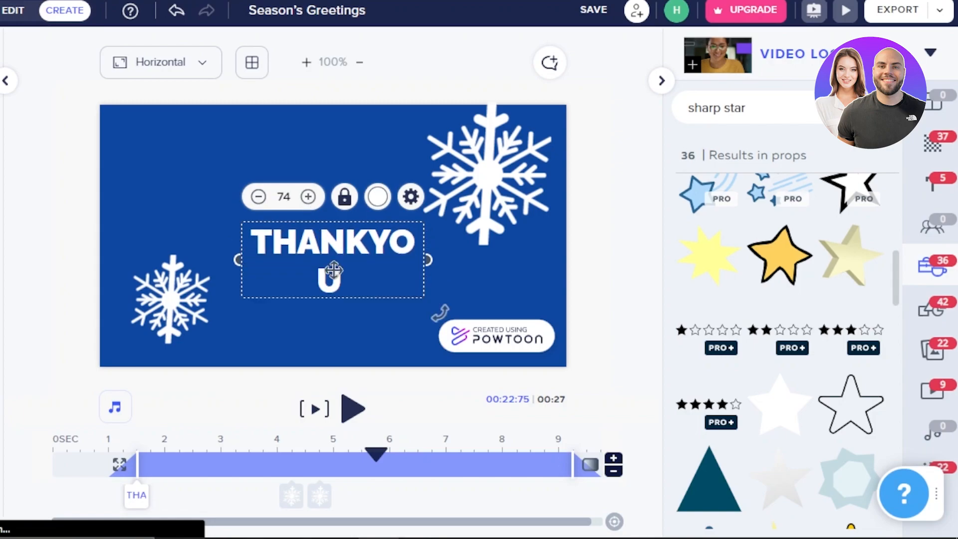
pyautogui.click(258, 197)
pyautogui.click(258, 197)
pyautogui.click(259, 197)
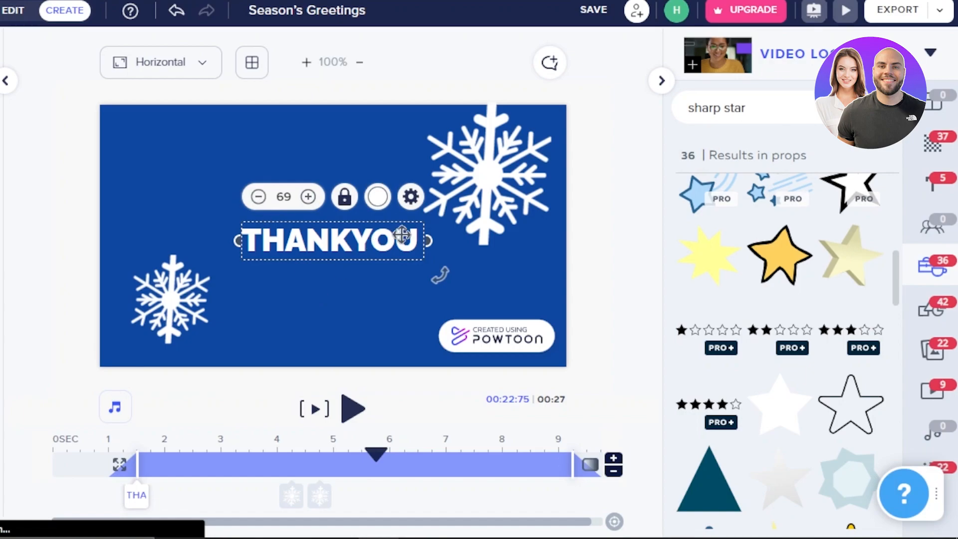
pyautogui.click(565, 239)
pyautogui.moveTo(297, 246); pyautogui.dragTo(293, 252)
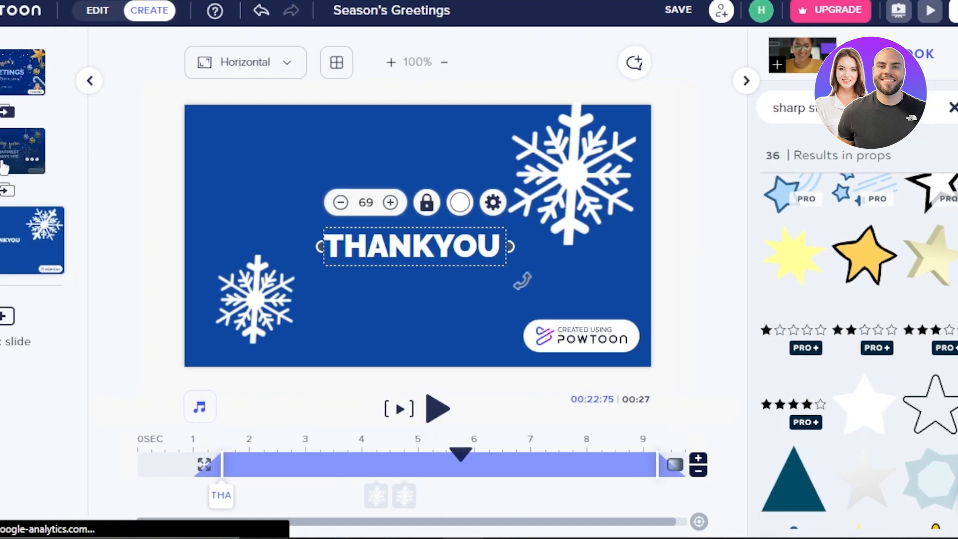
# Open the first Season's Greetings slide and look through the music, voiceover and soundtrack options in the audio library.
pyautogui.click(5, 166)
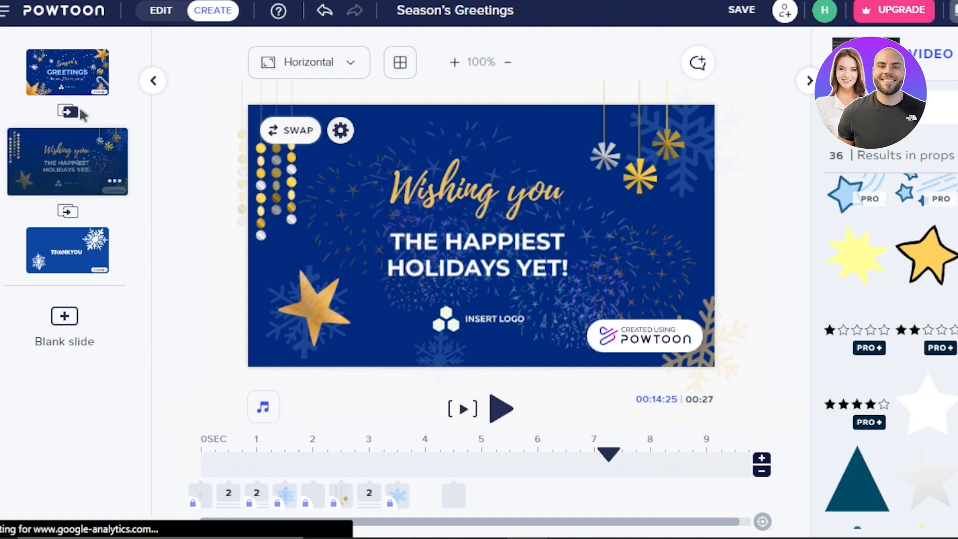
pyautogui.click(71, 89)
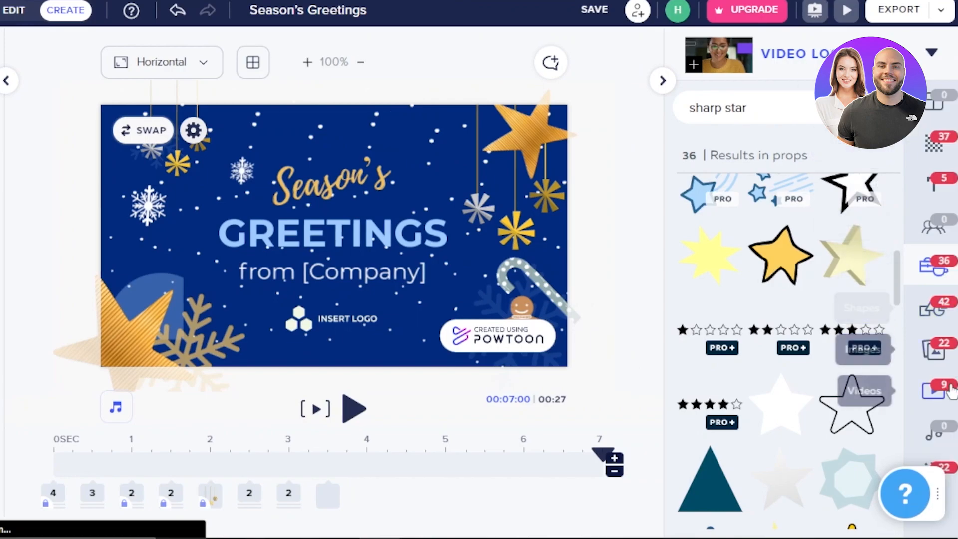
pyautogui.click(936, 437)
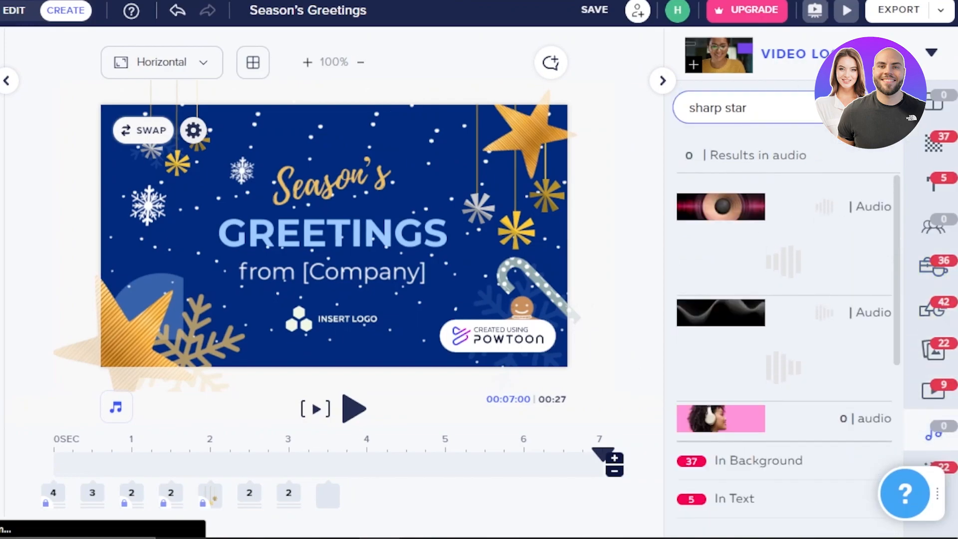
pyautogui.click(874, 107)
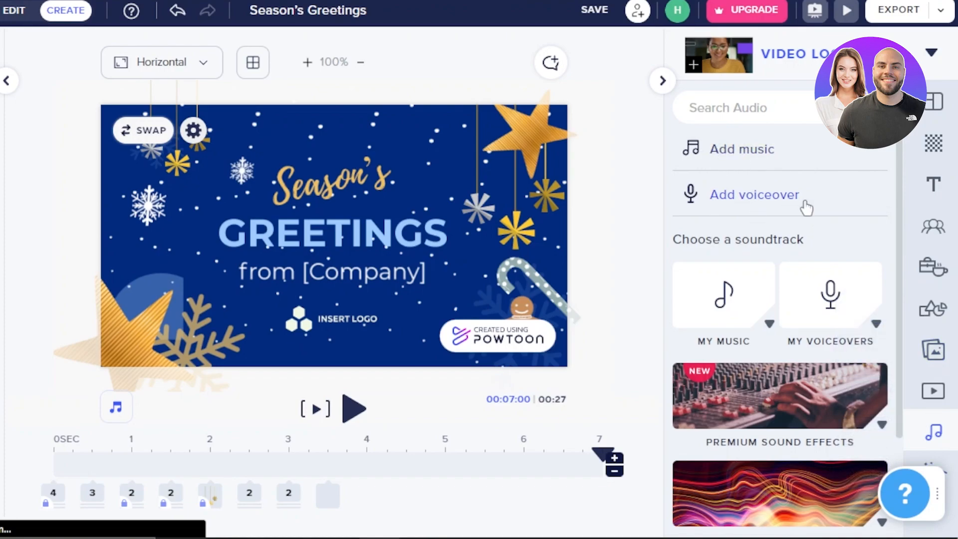
pyautogui.scroll(-3, 830, 299)
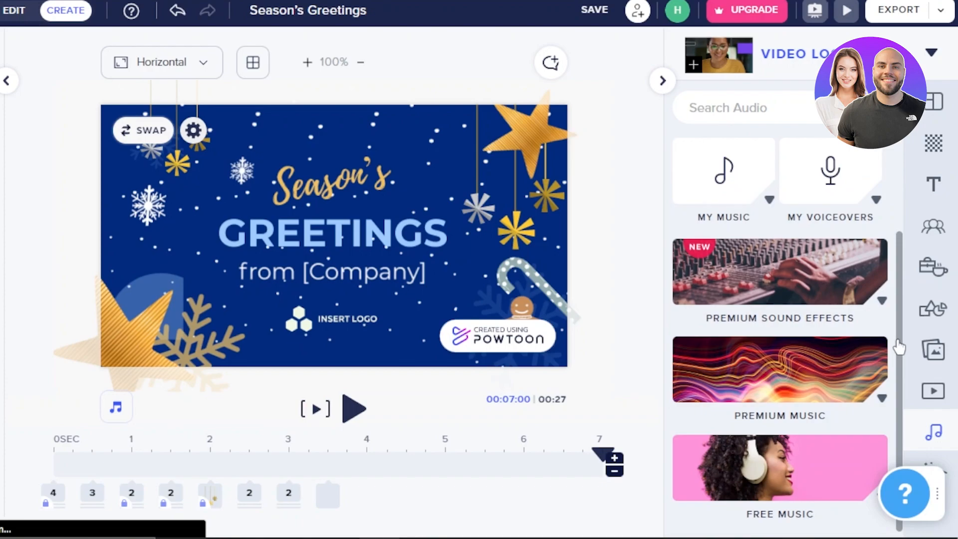
pyautogui.scroll(3, 895, 289)
pyautogui.scroll(-3, 899, 319)
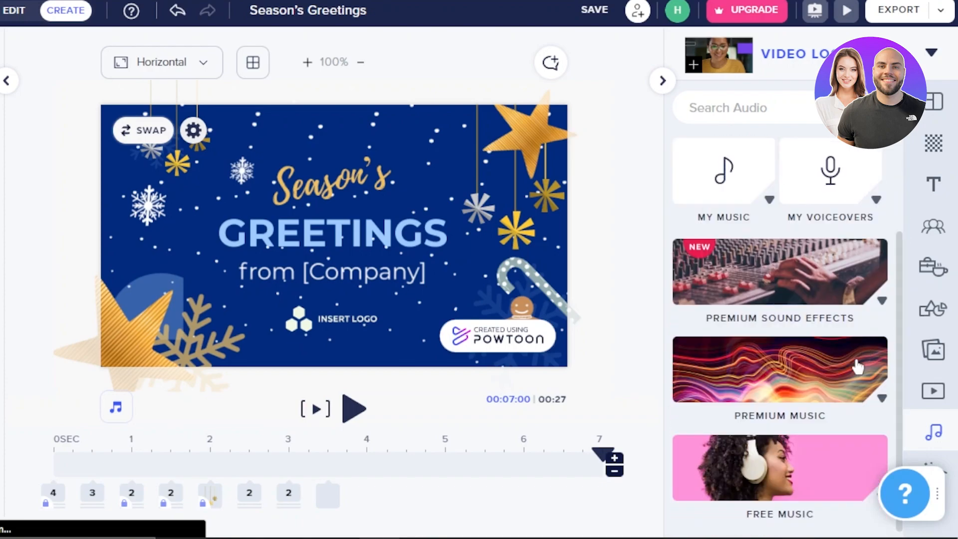
# Look through the video, shapes, image and props libraries.
pyautogui.click(932, 392)
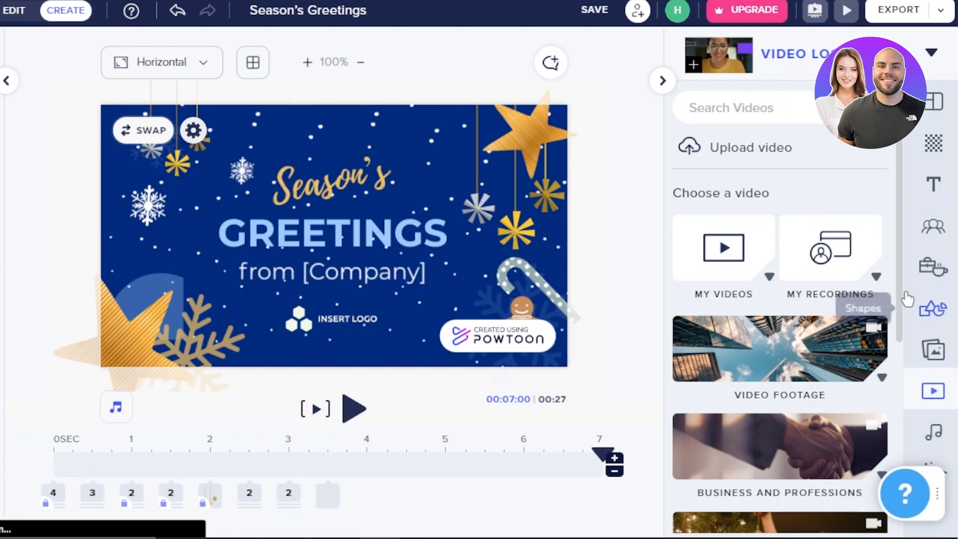
pyautogui.scroll(-5, 900, 325)
pyautogui.moveTo(898, 412); pyautogui.dragTo(901, 274)
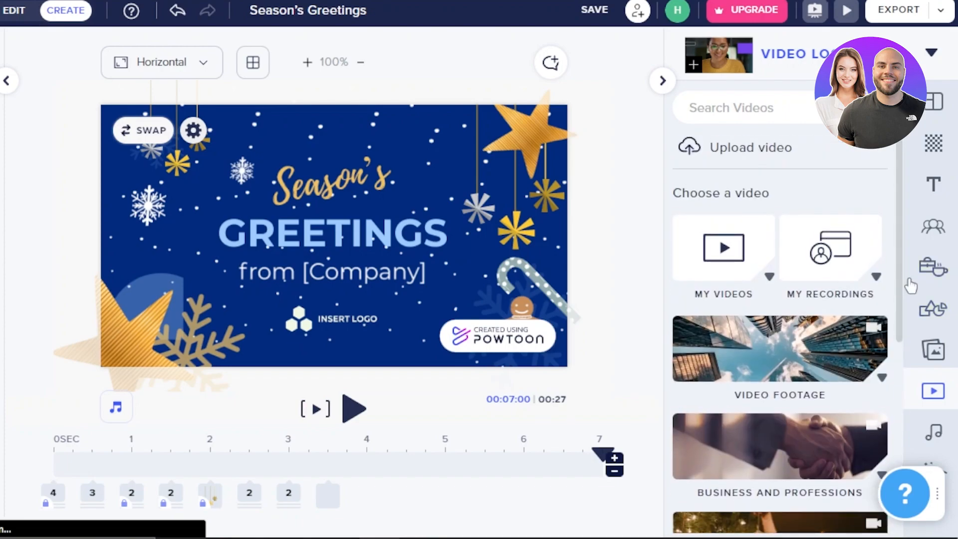
pyautogui.click(938, 312)
pyautogui.moveTo(899, 161); pyautogui.dragTo(899, 366)
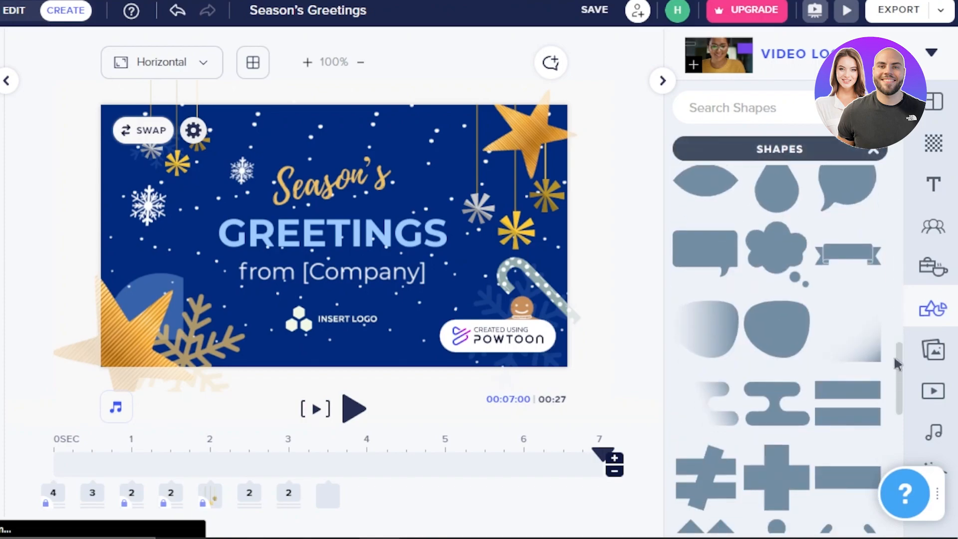
pyautogui.click(935, 351)
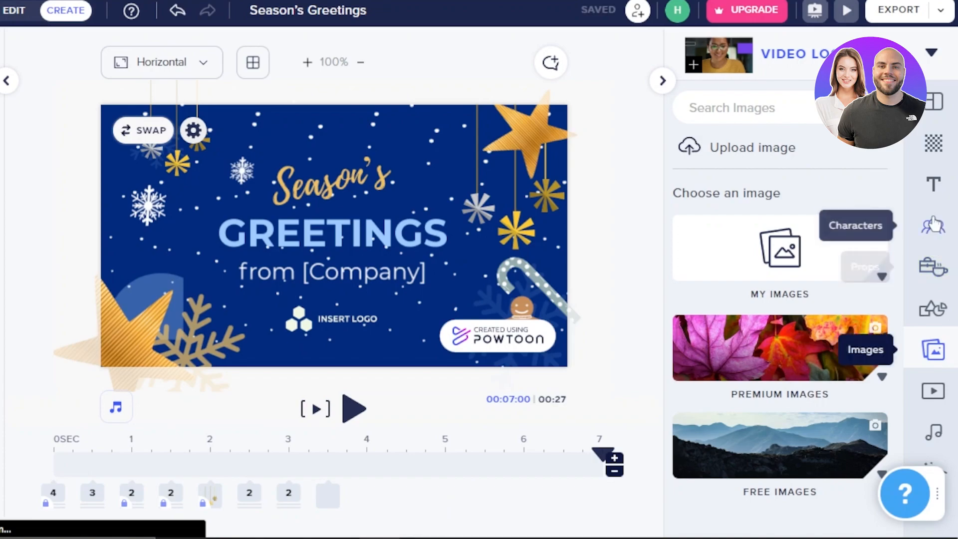
pyautogui.click(925, 267)
pyautogui.moveTo(898, 174); pyautogui.dragTo(903, 319)
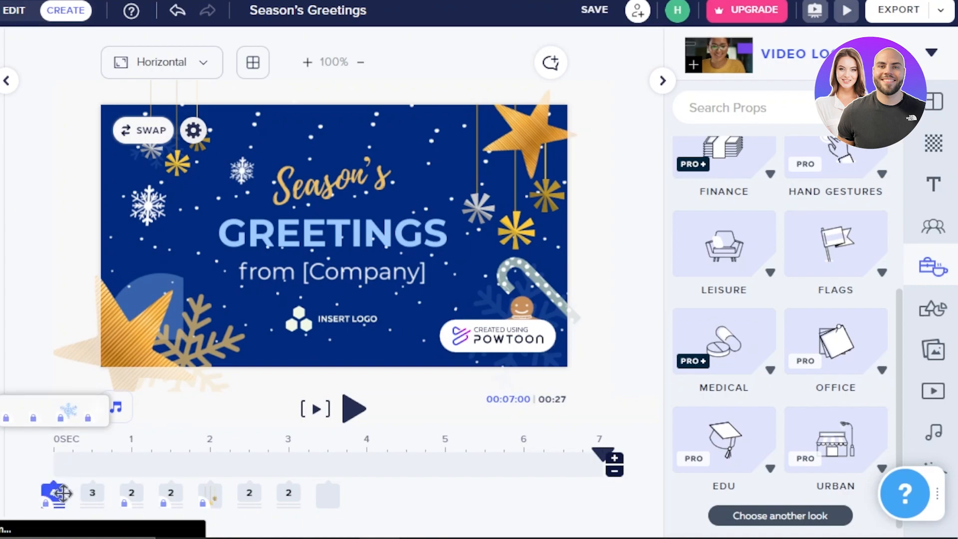
# Preview the video and move the THANKYOU slide's snowflakes to start at about 0.5 s for the large one and 1 s for the small one.
pyautogui.click(135, 499)
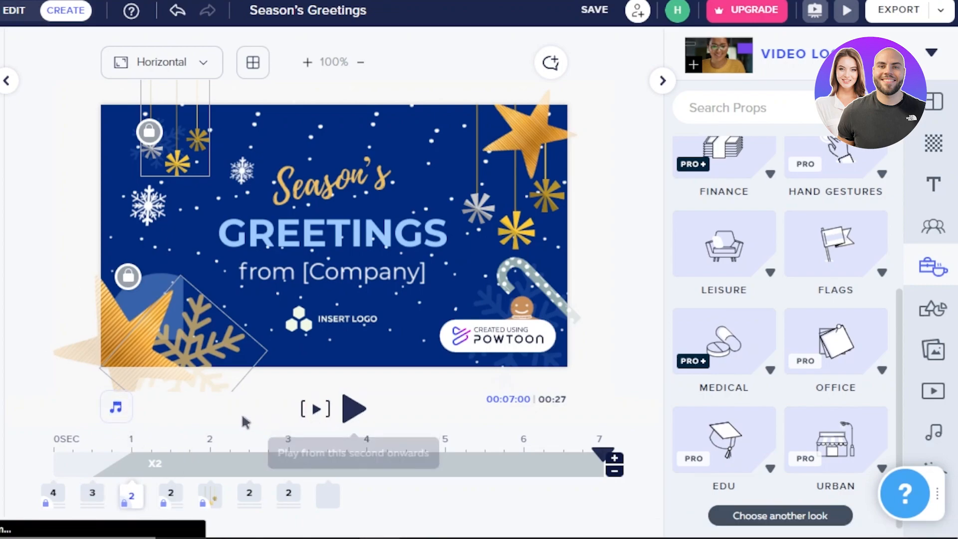
pyautogui.click(359, 412)
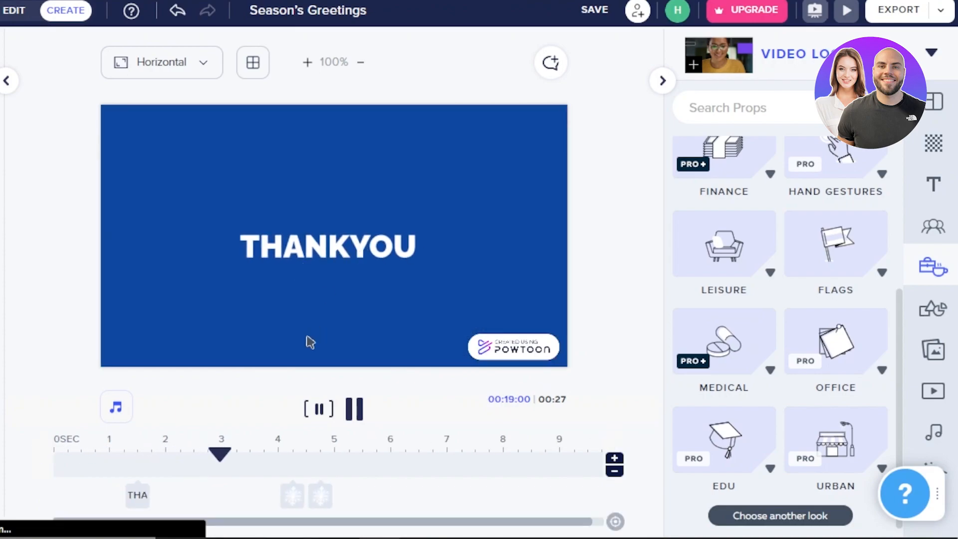
pyautogui.moveTo(299, 503); pyautogui.dragTo(81, 501)
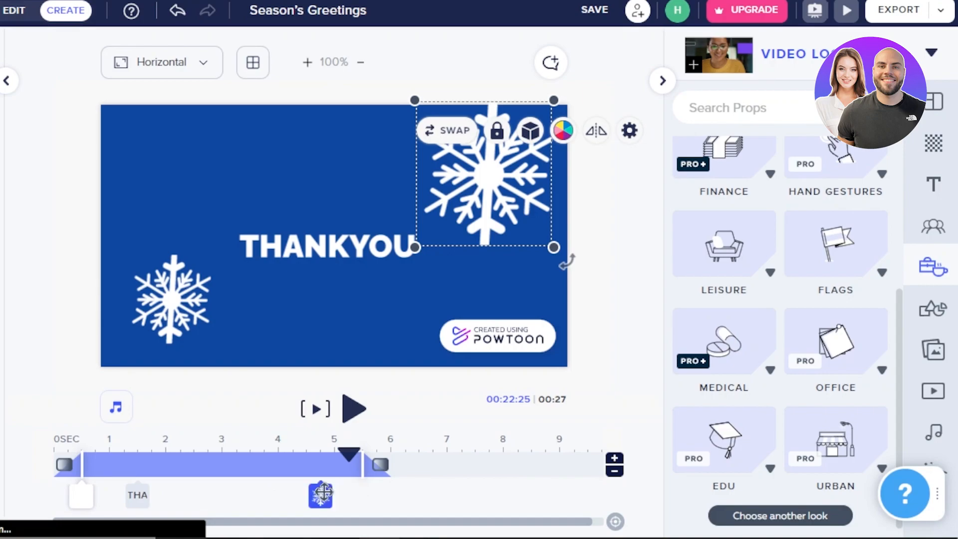
pyautogui.moveTo(320, 496); pyautogui.dragTo(106, 485)
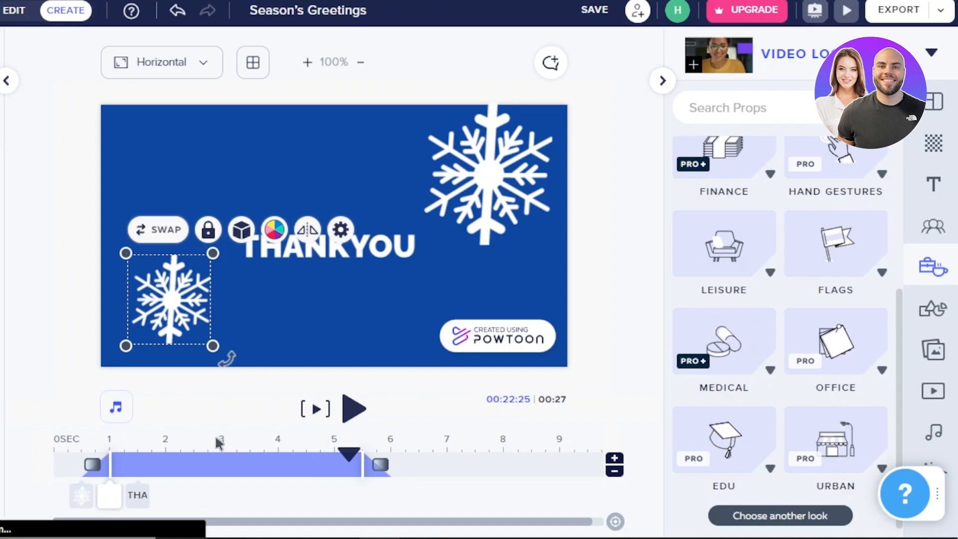
# View the available slide ratios and open the export options.
pyautogui.click(203, 76)
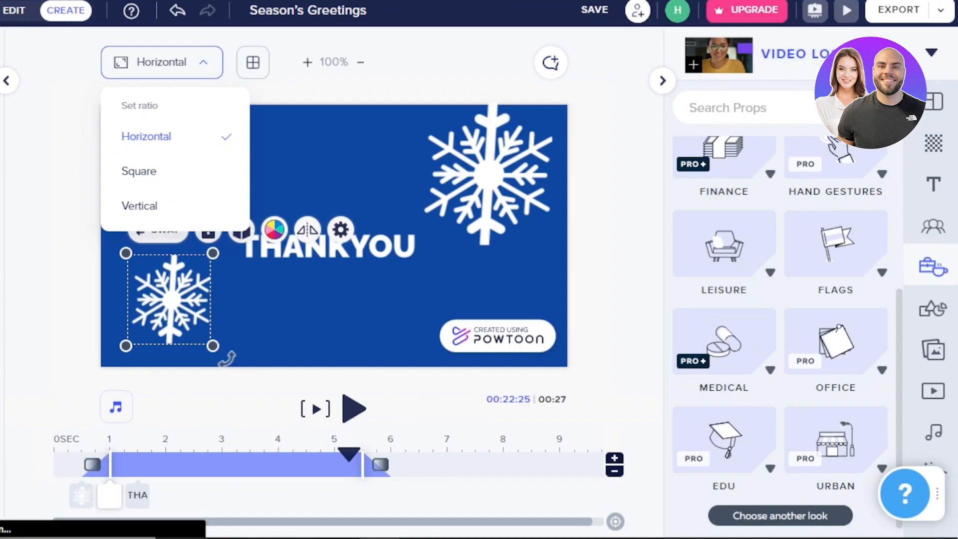
pyautogui.click(916, 15)
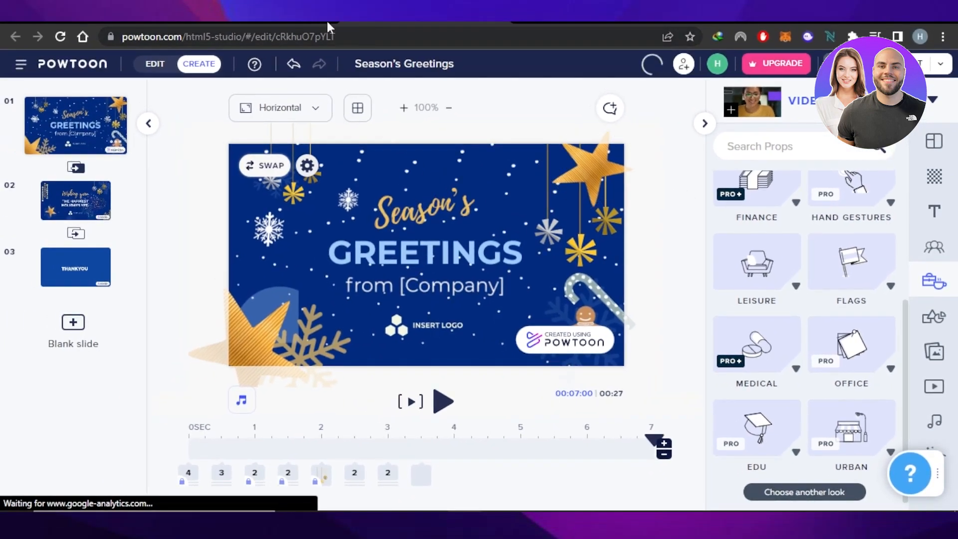
# Switch to the Choose a template page showing invitations and holiday greetings.
pyautogui.click(256, 23)
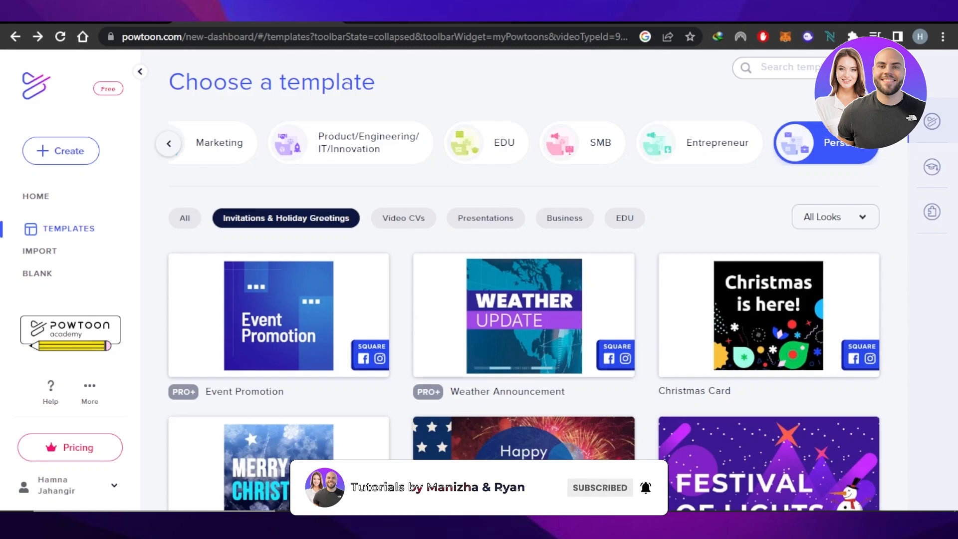
pyautogui.click(424, 22)
pyautogui.click(260, 23)
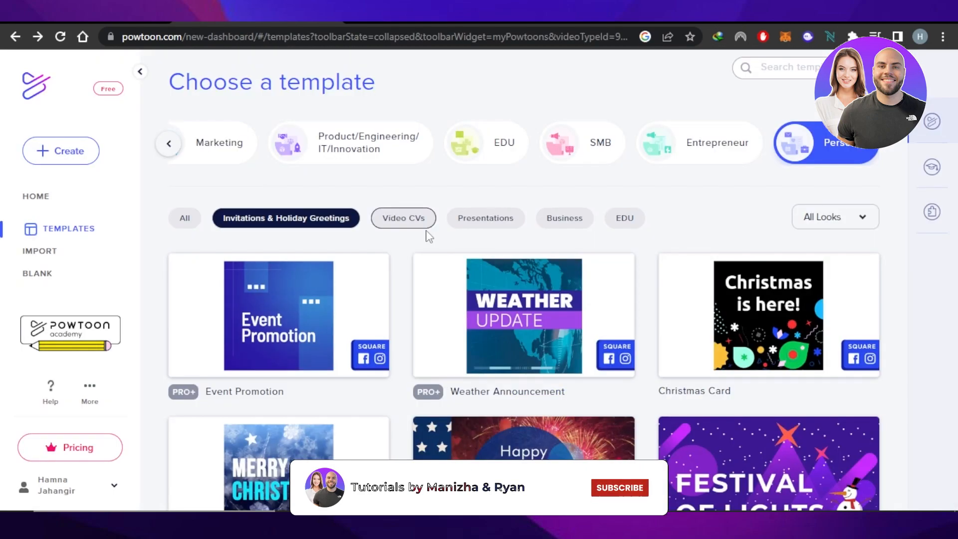